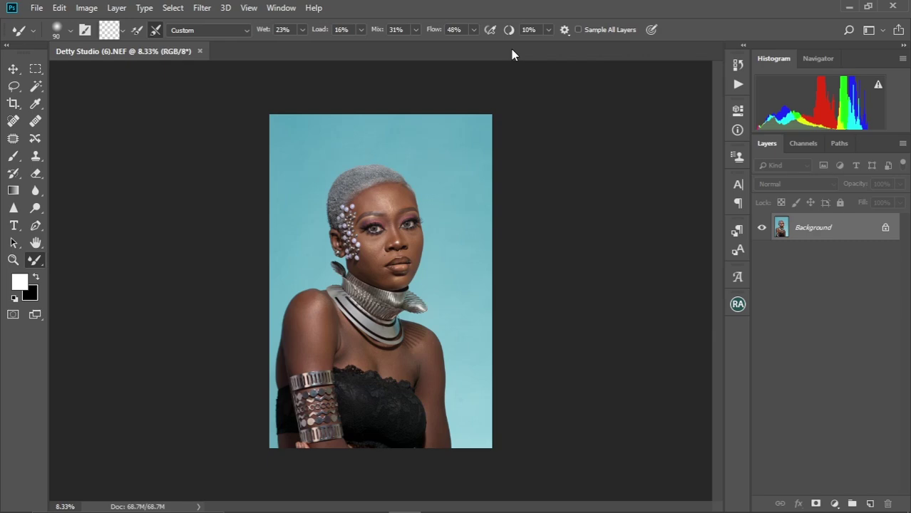
- Zoom in and out and pan across the model's face to inspect the skin
{"action": "scroll", "coordinate": [378, 300], "scroll_direction": "up", "scroll_amount": 8}
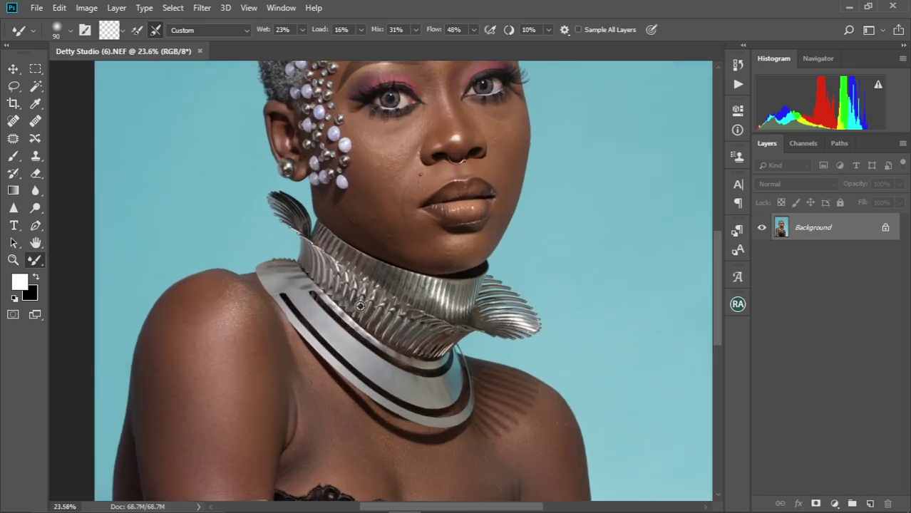
{"action": "scroll", "coordinate": [405, 299], "scroll_direction": "up", "scroll_amount": 3}
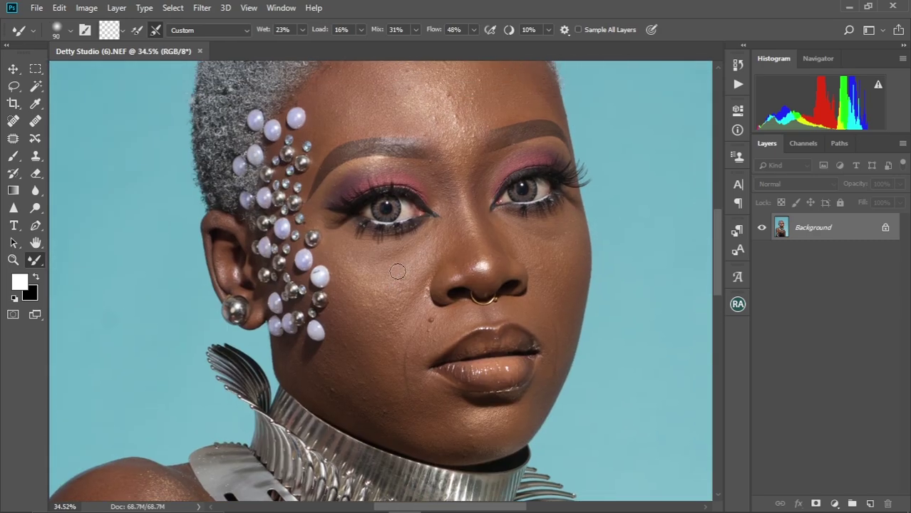
{"action": "scroll", "coordinate": [395, 271], "scroll_direction": "up", "scroll_amount": 2}
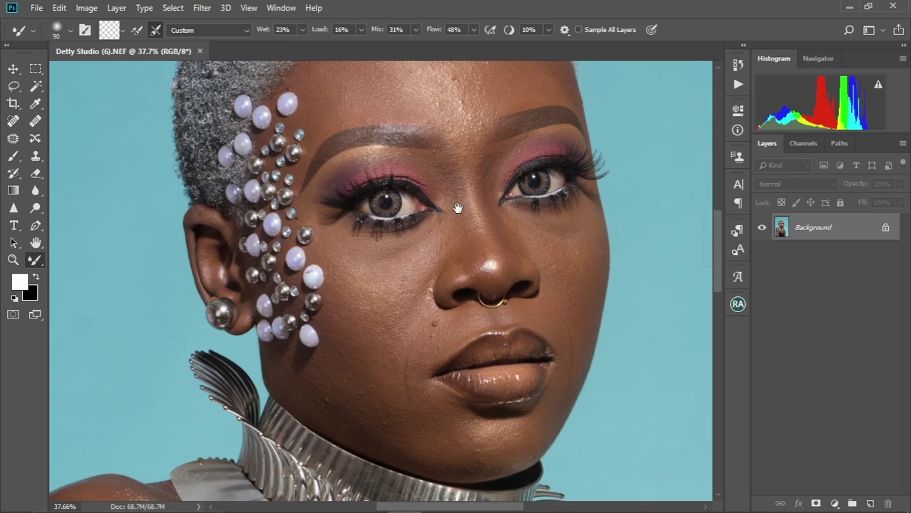
{"action": "left_click_drag", "start_coordinate": [457, 208], "coordinate": [445, 242]}
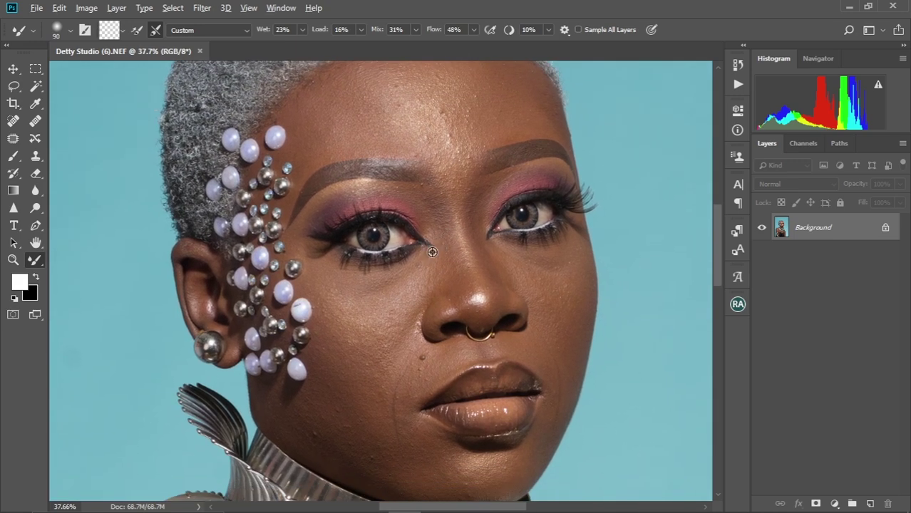
{"action": "scroll", "coordinate": [432, 252], "scroll_direction": "down", "scroll_amount": 2}
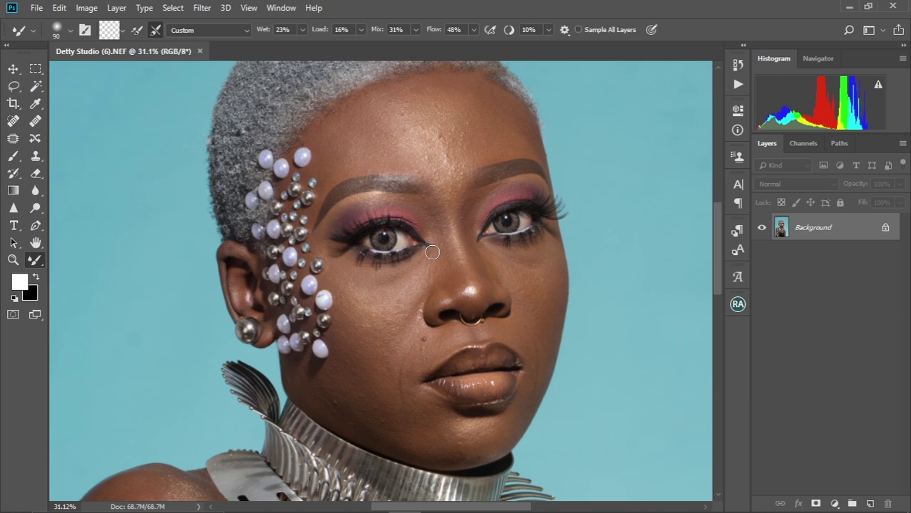
{"action": "scroll", "coordinate": [432, 252], "scroll_direction": "down", "scroll_amount": 5}
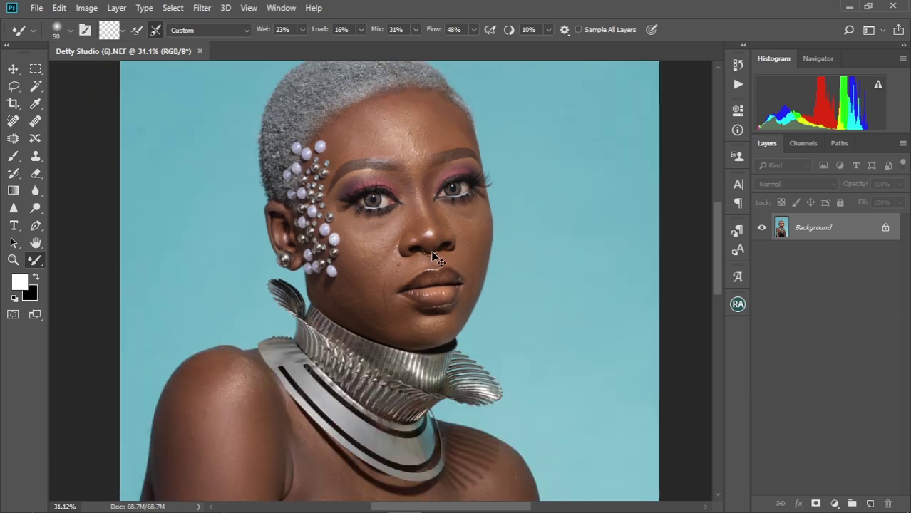
{"action": "scroll", "coordinate": [432, 253], "scroll_direction": "down", "scroll_amount": 1}
{"action": "scroll", "coordinate": [432, 252], "scroll_direction": "up", "scroll_amount": 3}
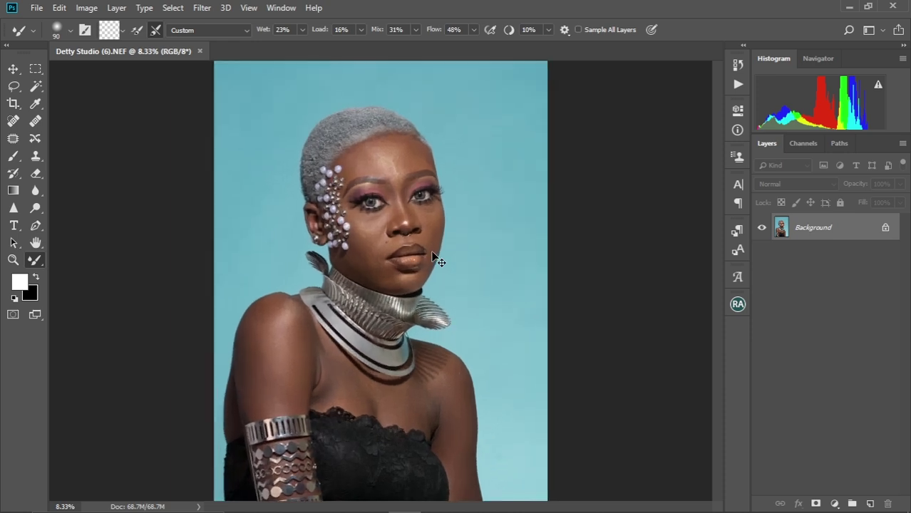
{"action": "scroll", "coordinate": [432, 252], "scroll_direction": "up", "scroll_amount": 5}
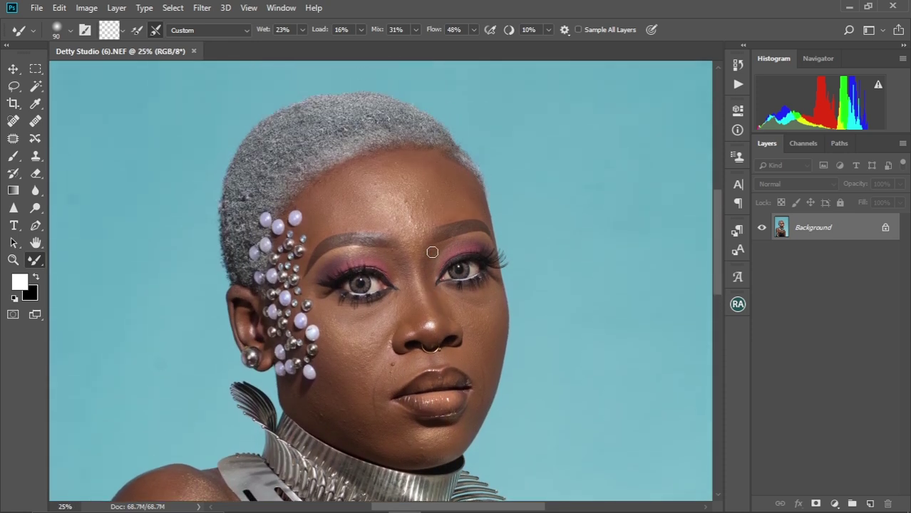
{"action": "scroll", "coordinate": [421, 266], "scroll_direction": "down", "scroll_amount": 1}
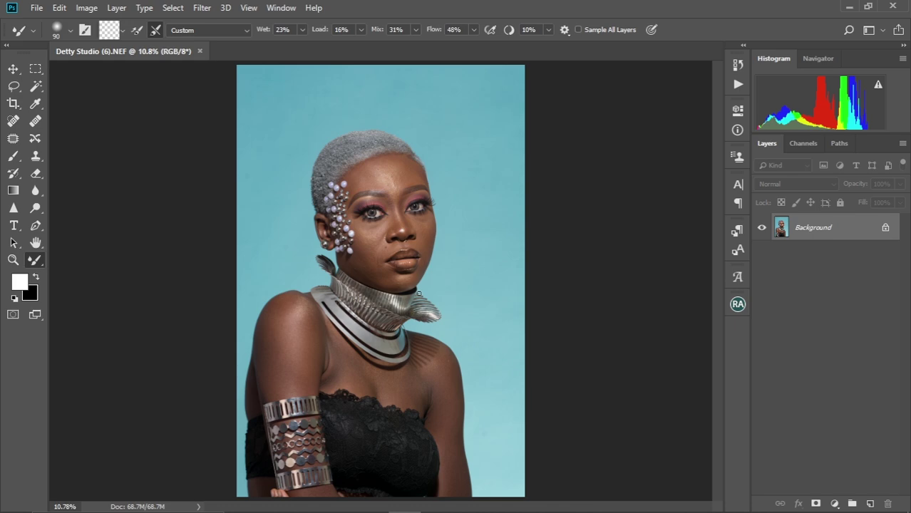
- Duplicate Background into Layer 1 and move in close on the hairline and forehead
{"action": "key", "text": "ctrl+j"}
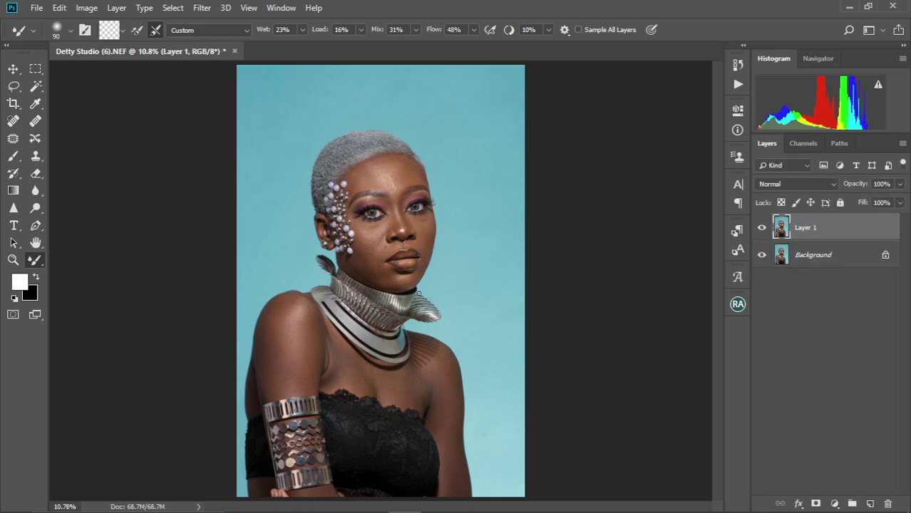
{"action": "scroll", "coordinate": [385, 225], "scroll_direction": "up", "scroll_amount": 10}
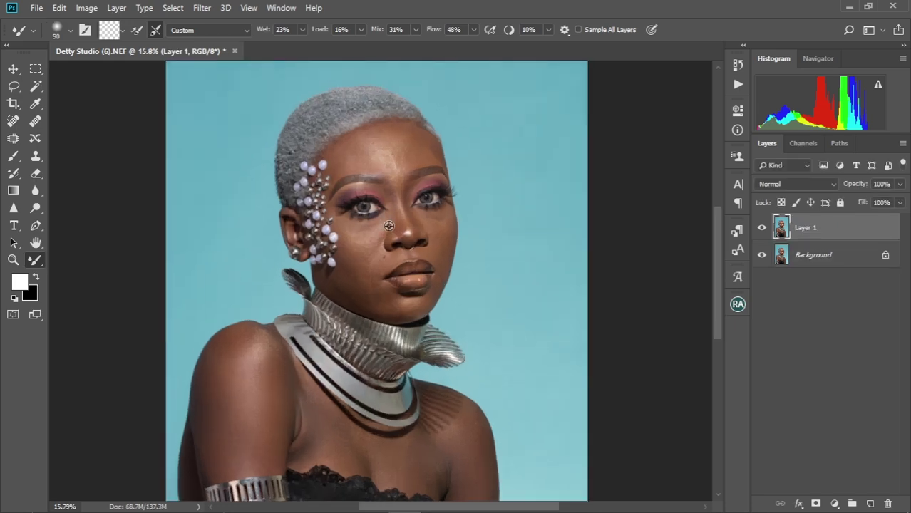
{"action": "scroll", "coordinate": [389, 226], "scroll_direction": "down", "scroll_amount": 1}
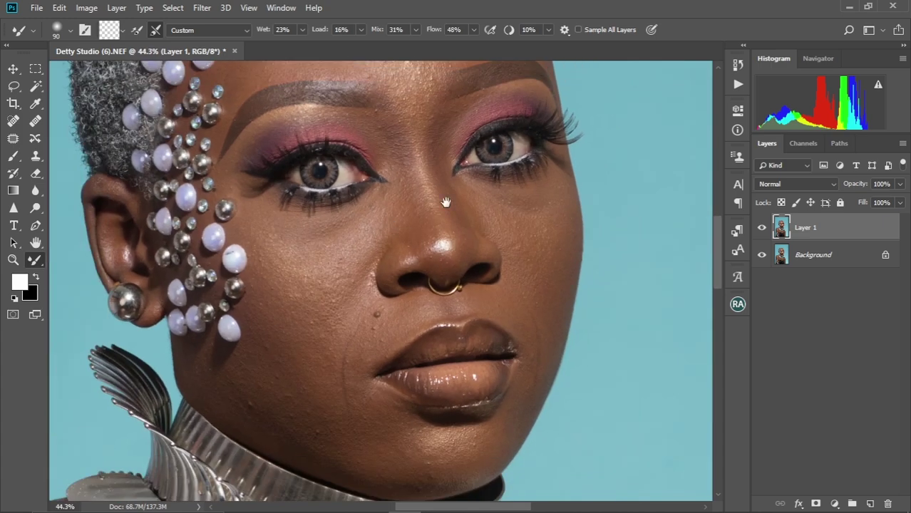
{"action": "left_click_drag", "start_coordinate": [444, 205], "coordinate": [377, 159]}
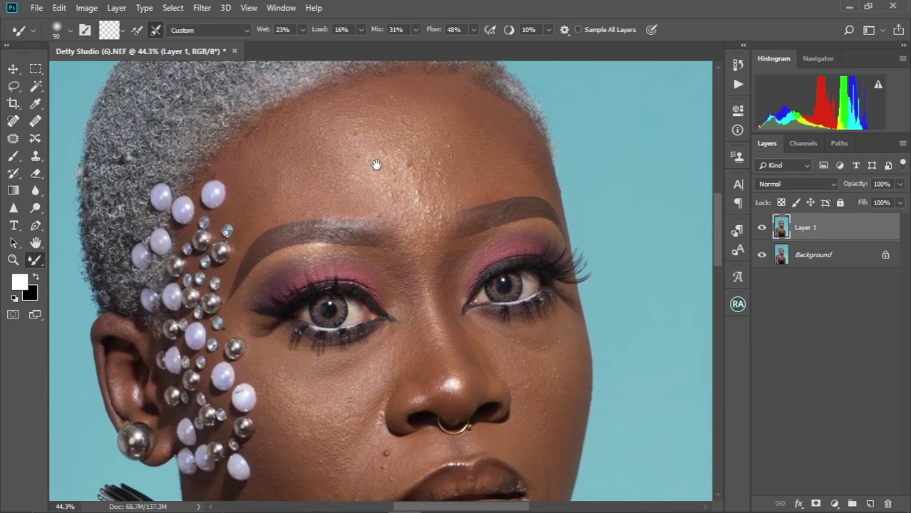
{"action": "scroll", "coordinate": [376, 164], "scroll_direction": "up", "scroll_amount": 4}
{"action": "scroll", "coordinate": [376, 164], "scroll_direction": "down", "scroll_amount": 2}
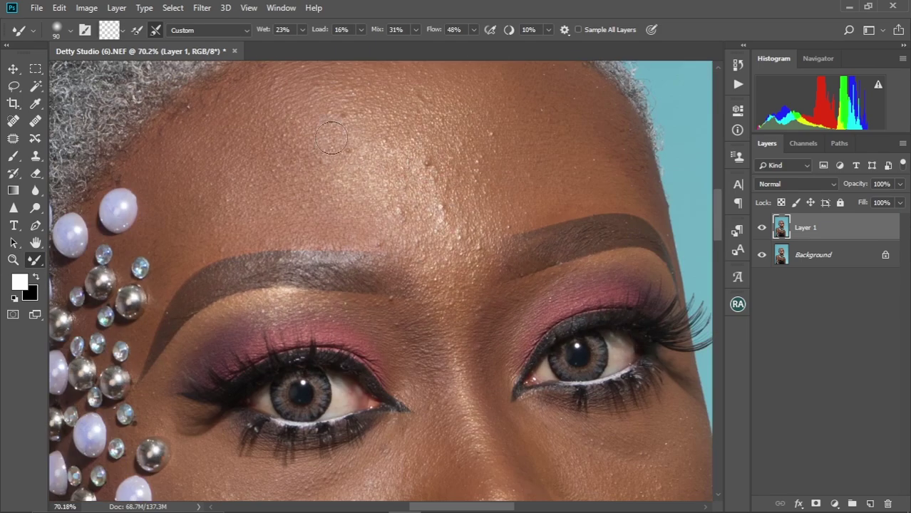
{"action": "left_click_drag", "start_coordinate": [462, 151], "coordinate": [454, 206]}
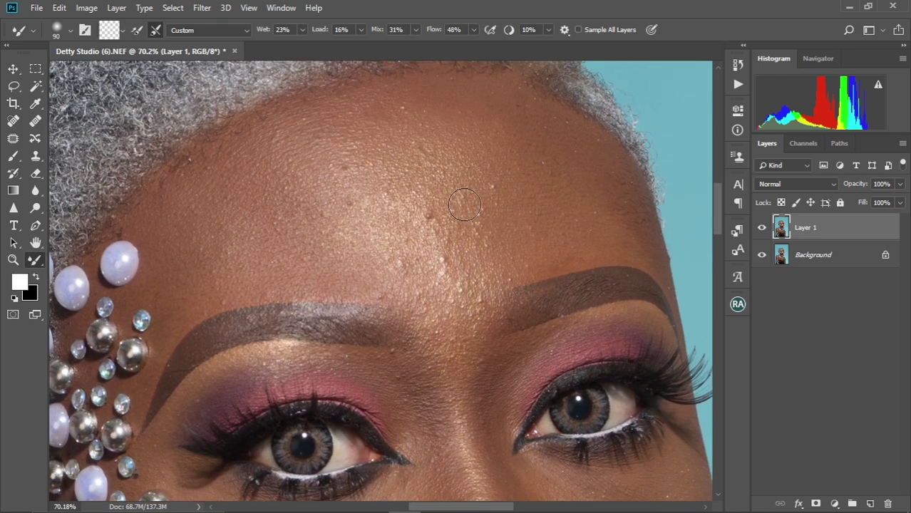
- Choose the Patch tool and patch small blemishes on the forehead
{"action": "left_click", "coordinate": [15, 140]}
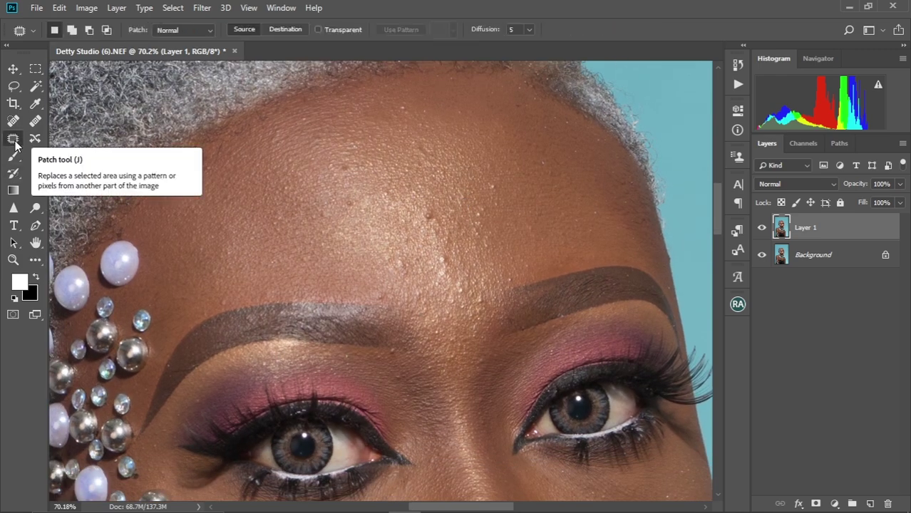
{"action": "left_click_drag", "start_coordinate": [445, 270], "coordinate": [442, 205]}
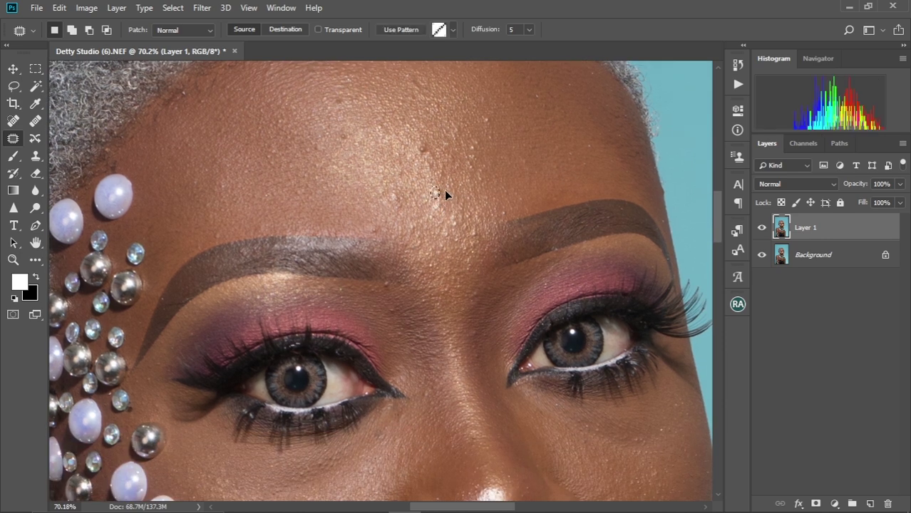
{"action": "mouse_move", "coordinate": [432, 166]}
{"action": "left_mouse_down"}
{"action": "mouse_move", "coordinate": [431, 198]}
{"action": "mouse_move", "coordinate": [427, 189]}
{"action": "mouse_move", "coordinate": [407, 193]}
{"action": "left_mouse_up"}
{"action": "key", "text": "ctrl+d"}
{"action": "scroll", "coordinate": [398, 179], "scroll_direction": "up", "scroll_amount": 3}
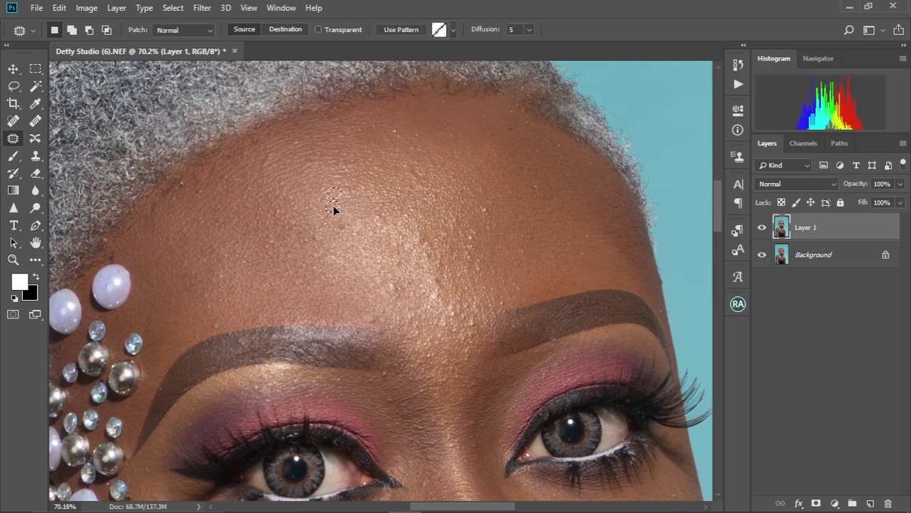
{"action": "scroll", "coordinate": [309, 189], "scroll_direction": "down", "scroll_amount": 3}
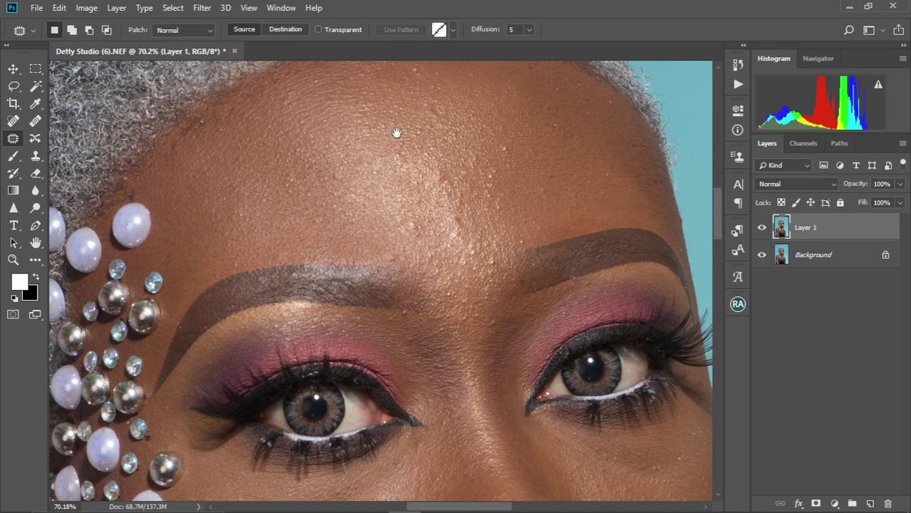
{"action": "scroll", "coordinate": [366, 189], "scroll_direction": "up", "scroll_amount": 3}
{"action": "scroll", "coordinate": [365, 189], "scroll_direction": "right", "scroll_amount": 2}
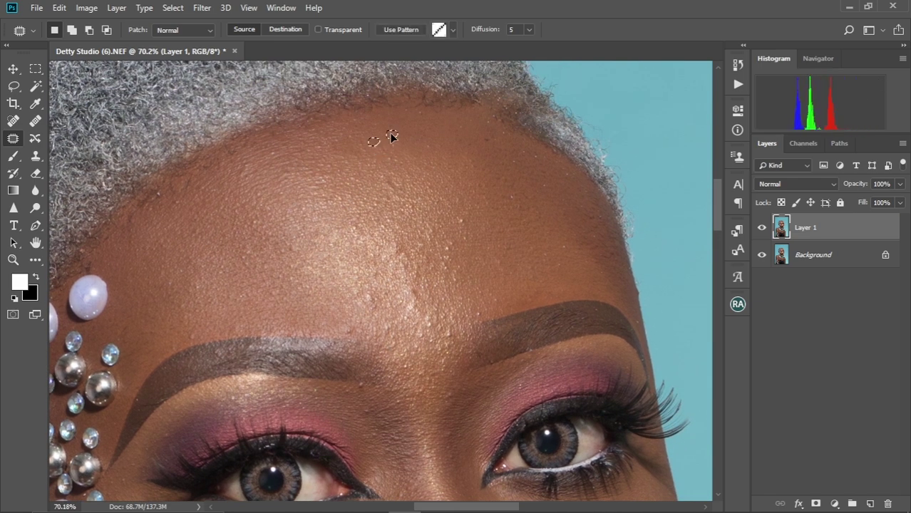
{"action": "scroll", "coordinate": [386, 142], "scroll_direction": "down", "scroll_amount": 6}
{"action": "scroll", "coordinate": [421, 198], "scroll_direction": "down", "scroll_amount": 15}
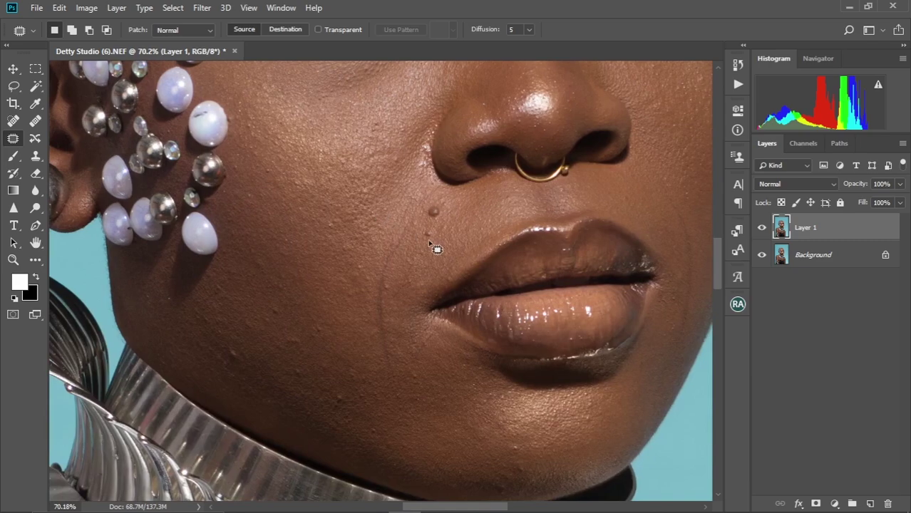
{"action": "mouse_move", "coordinate": [436, 249]}
{"action": "left_mouse_down"}
{"action": "mouse_move", "coordinate": [431, 234]}
{"action": "mouse_move", "coordinate": [427, 241]}
{"action": "mouse_move", "coordinate": [439, 205]}
{"action": "mouse_move", "coordinate": [431, 214]}
{"action": "left_mouse_up"}
{"action": "key", "text": "ctrl+d"}
{"action": "key", "text": "ctrl+d"}
- Patch several spots on the chin with nearby clean skin
{"action": "scroll", "coordinate": [442, 225], "scroll_direction": "down", "scroll_amount": 6}
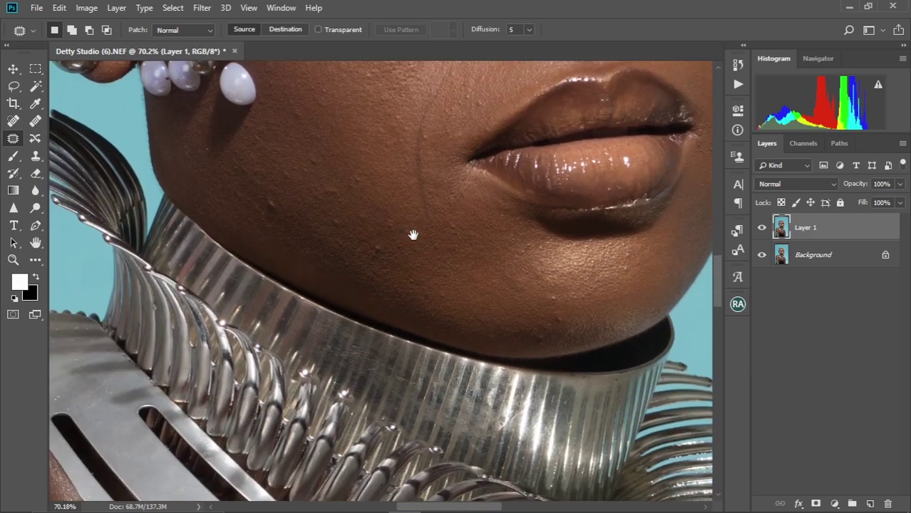
{"action": "left_click_drag", "start_coordinate": [271, 209], "coordinate": [296, 213]}
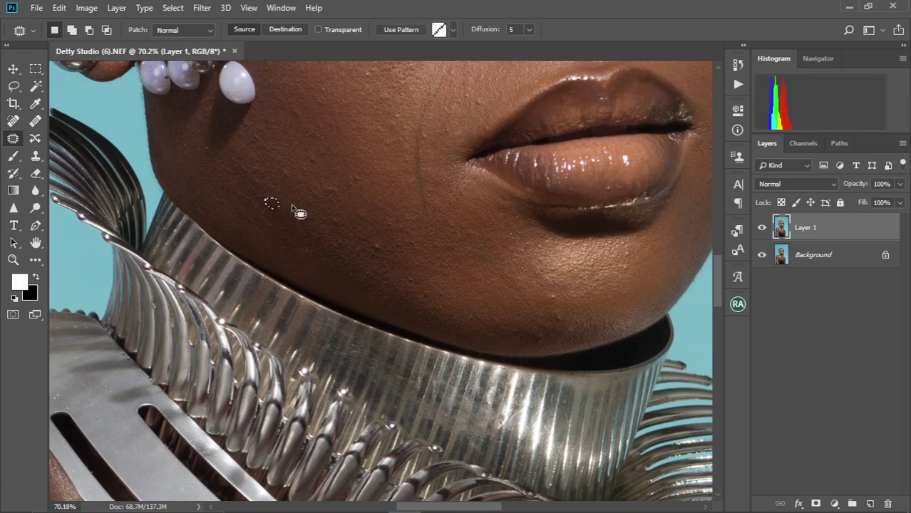
{"action": "key", "text": "ctrl+d"}
{"action": "left_click_drag", "start_coordinate": [380, 246], "coordinate": [340, 241]}
{"action": "key", "text": "ctrl+d"}
{"action": "scroll", "coordinate": [354, 255], "scroll_direction": "up", "scroll_amount": 3}
{"action": "key", "text": "ctrl+d"}
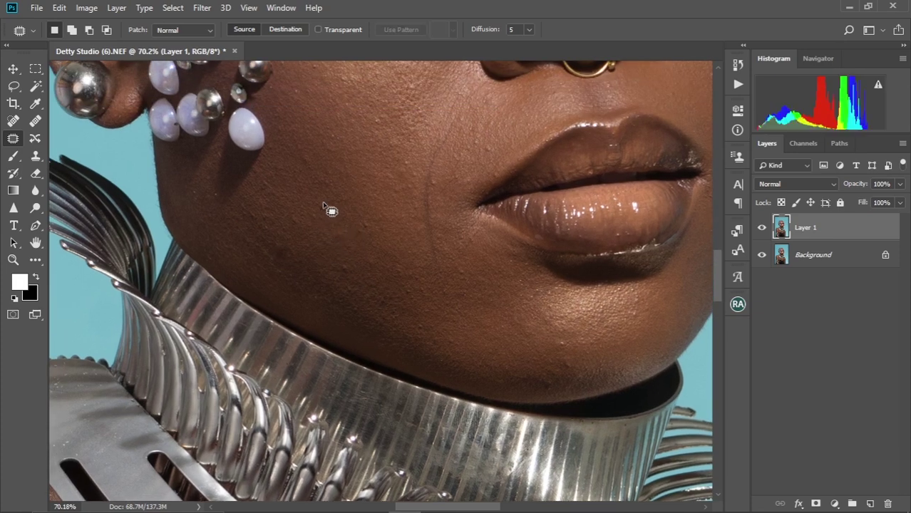
{"action": "mouse_move", "coordinate": [331, 204]}
{"action": "left_mouse_down"}
{"action": "mouse_move", "coordinate": [324, 211]}
{"action": "mouse_move", "coordinate": [366, 230]}
{"action": "mouse_move", "coordinate": [384, 207]}
{"action": "left_mouse_up"}
{"action": "key", "text": "ctrl+d"}
{"action": "left_click_drag", "start_coordinate": [455, 164], "coordinate": [369, 249]}
- Patch another blemish on the forehead near the eyebrows with clean skin
{"action": "left_click_drag", "start_coordinate": [433, 202], "coordinate": [356, 258]}
{"action": "mouse_move", "coordinate": [477, 108]}
{"action": "left_mouse_down"}
{"action": "mouse_move", "coordinate": [399, 224]}
{"action": "mouse_move", "coordinate": [532, 315]}
{"action": "left_mouse_up"}
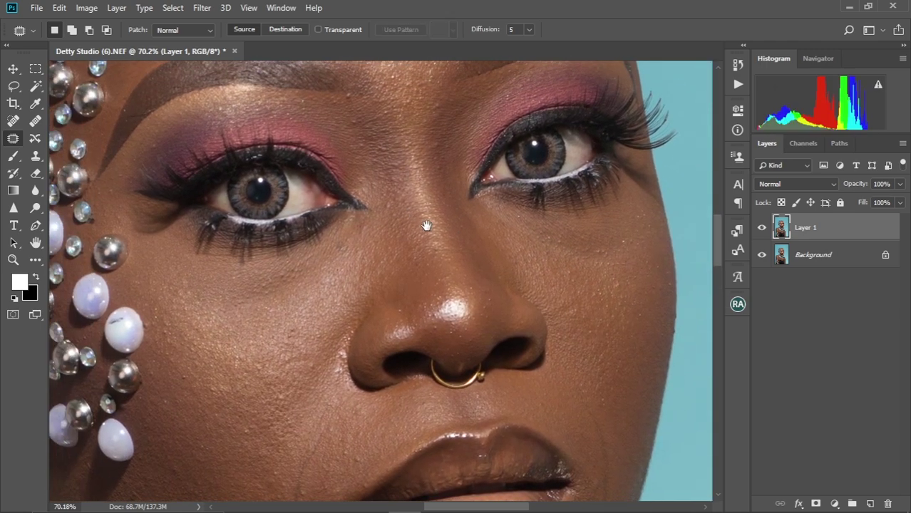
{"action": "left_click_drag", "start_coordinate": [431, 228], "coordinate": [522, 325]}
{"action": "left_click_drag", "start_coordinate": [434, 243], "coordinate": [458, 230]}
{"action": "key", "text": "ctrl+d"}
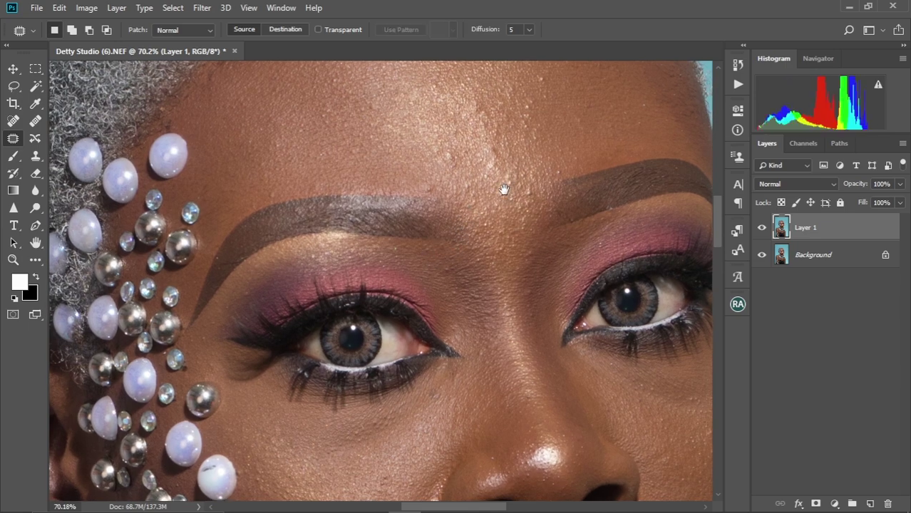
{"action": "mouse_move", "coordinate": [509, 107]}
{"action": "left_mouse_down"}
{"action": "mouse_move", "coordinate": [513, 162]}
{"action": "mouse_move", "coordinate": [500, 196]}
{"action": "mouse_move", "coordinate": [520, 189]}
{"action": "left_mouse_up"}
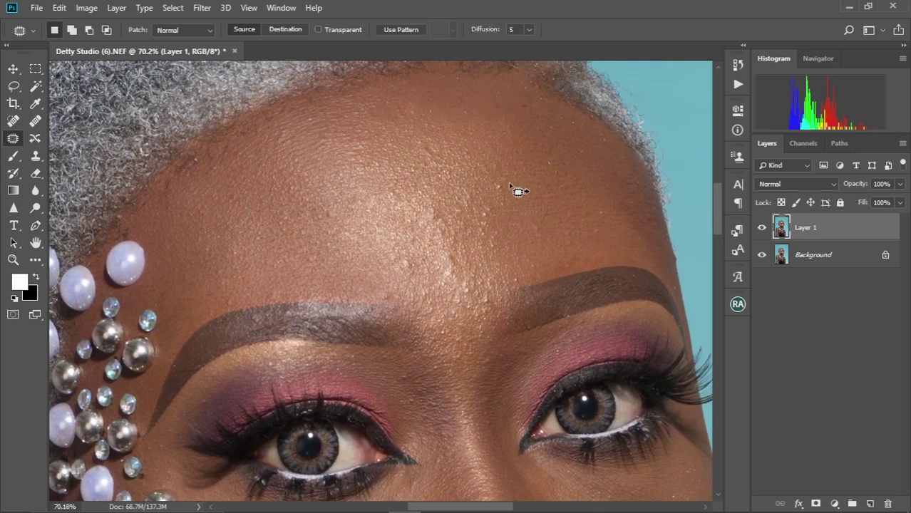
{"action": "key", "text": "ctrl+d"}
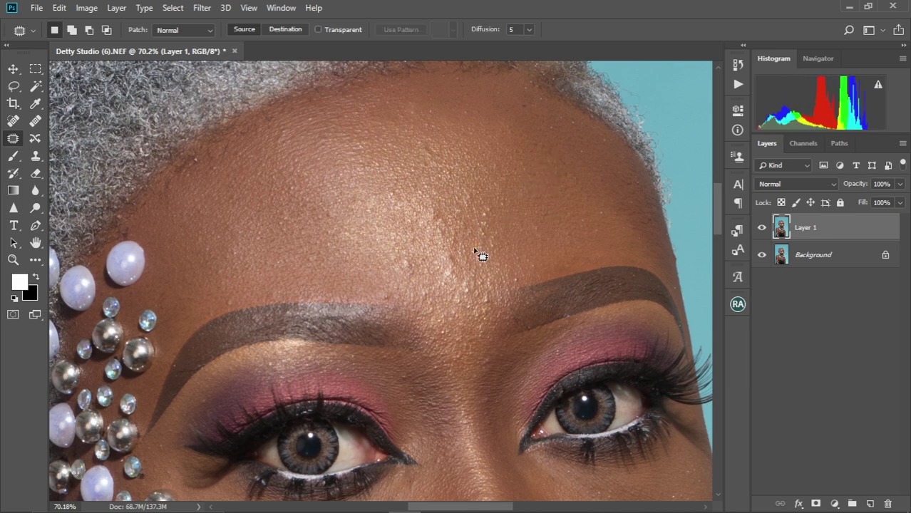
{"action": "left_click_drag", "start_coordinate": [478, 255], "coordinate": [426, 203]}
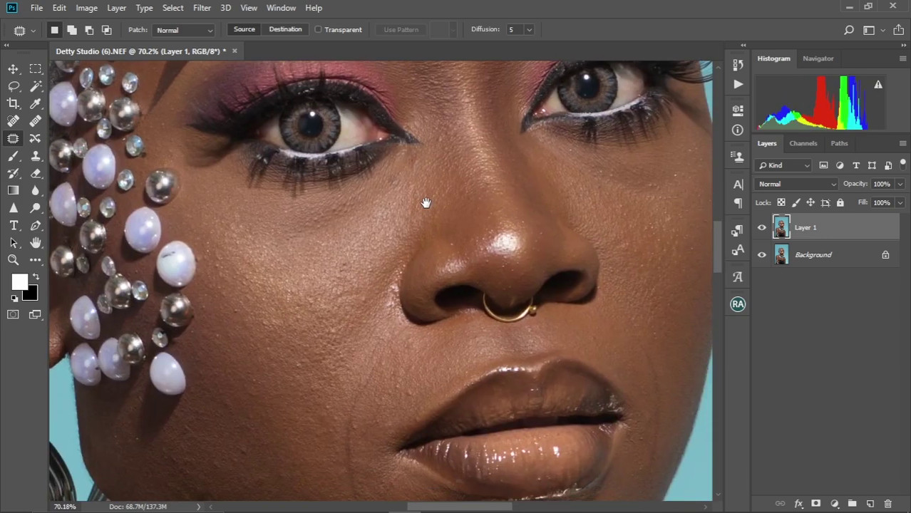
- Fit the whole portrait in the window, then zoom in to frame the face at about 28%
{"action": "key", "text": "ctrl+0"}
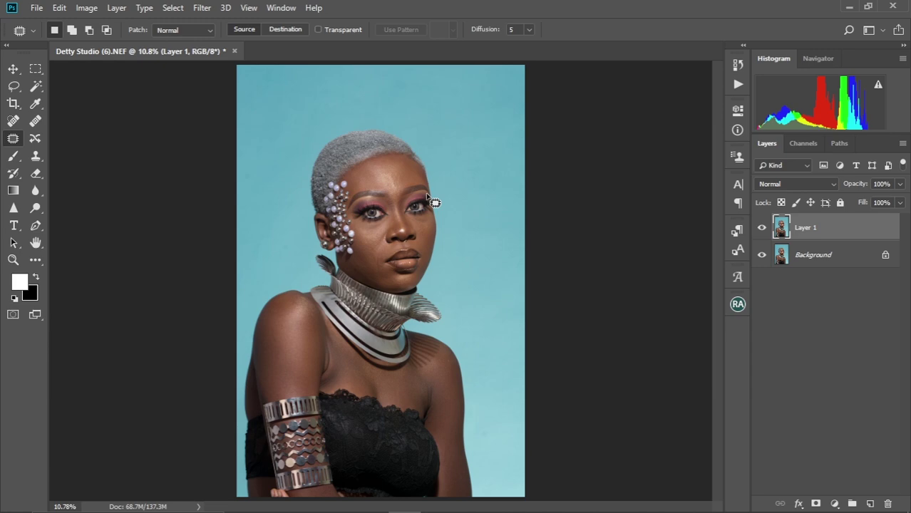
{"action": "key", "text": "ctrl+plus"}
{"action": "key", "text": "ctrl+plus"}
{"action": "key", "text": "ctrl+plus"}
{"action": "key", "text": "ctrl+plus"}
{"action": "key", "text": "ctrl+plus"}
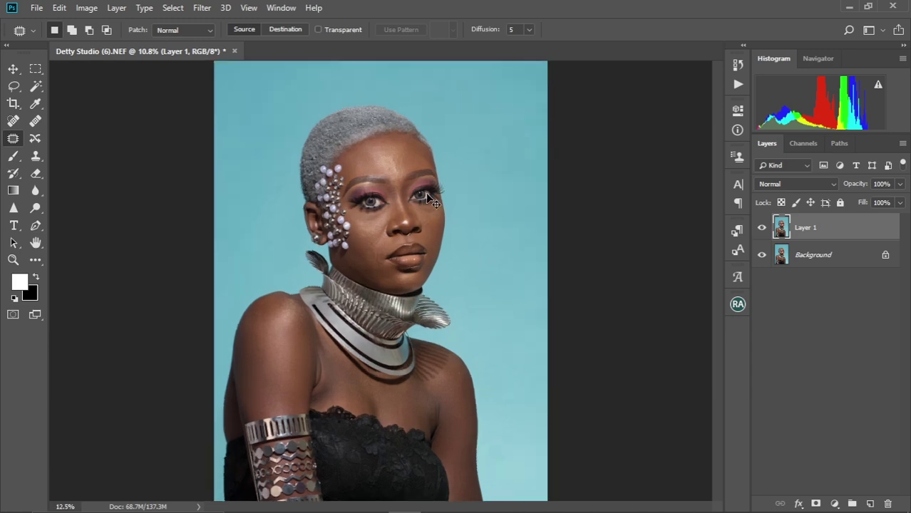
{"action": "scroll", "coordinate": [435, 202], "scroll_direction": "down", "scroll_amount": 5}
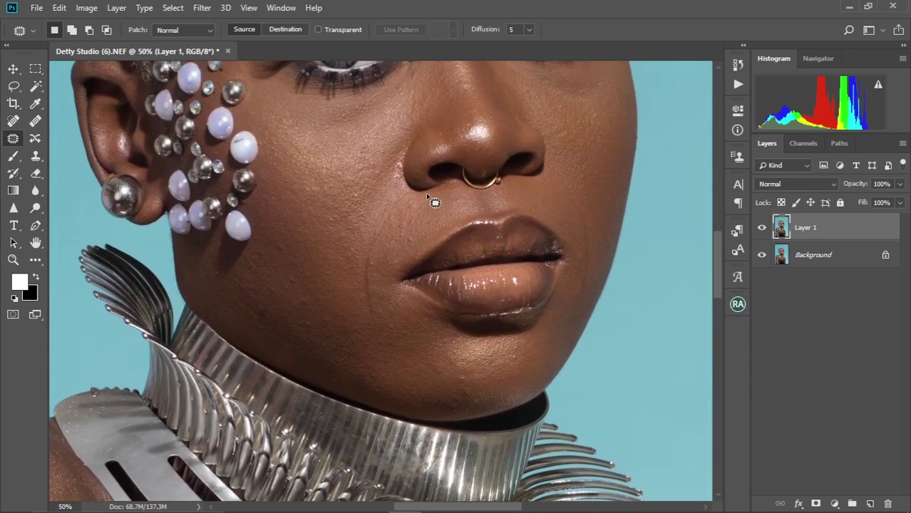
{"action": "scroll", "coordinate": [435, 202], "scroll_direction": "up", "scroll_amount": 3}
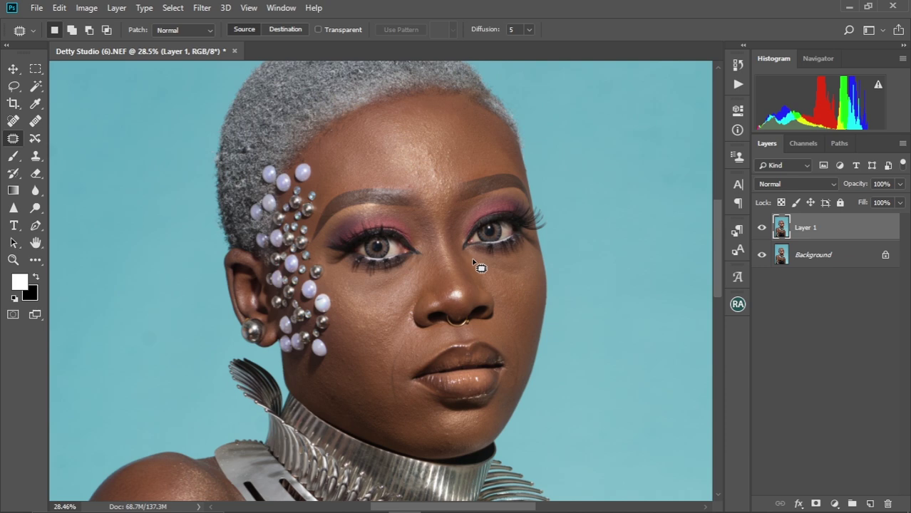
{"action": "scroll", "coordinate": [435, 302], "scroll_direction": "up", "scroll_amount": 3}
{"action": "scroll", "coordinate": [436, 302], "scroll_direction": "down", "scroll_amount": 3}
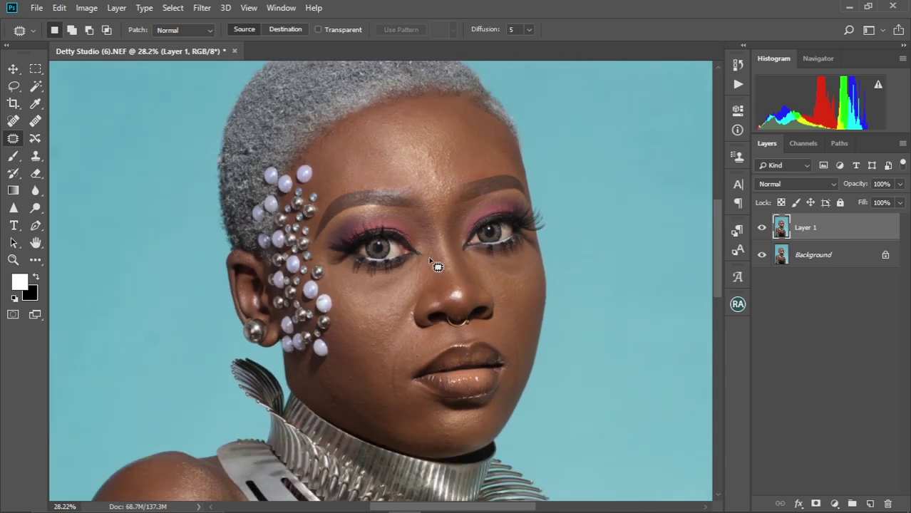
- Duplicate the portrait layer and rename the lower copy 'Color'
{"action": "key", "text": "ctrl+j"}
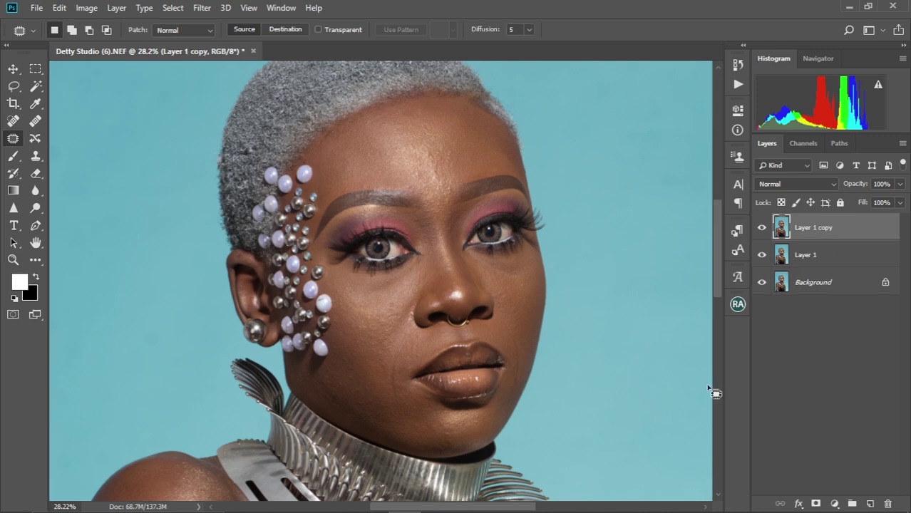
{"action": "left_click", "coordinate": [762, 228]}
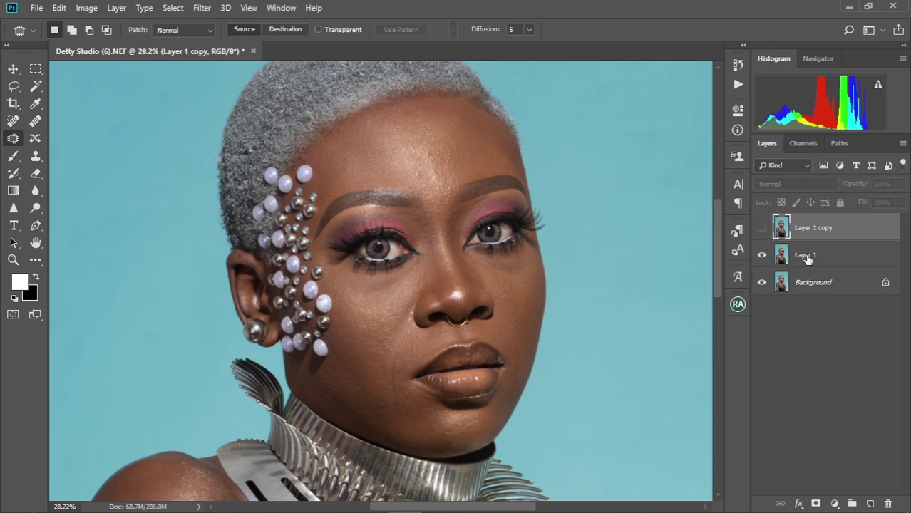
{"action": "double_click", "coordinate": [806, 256]}
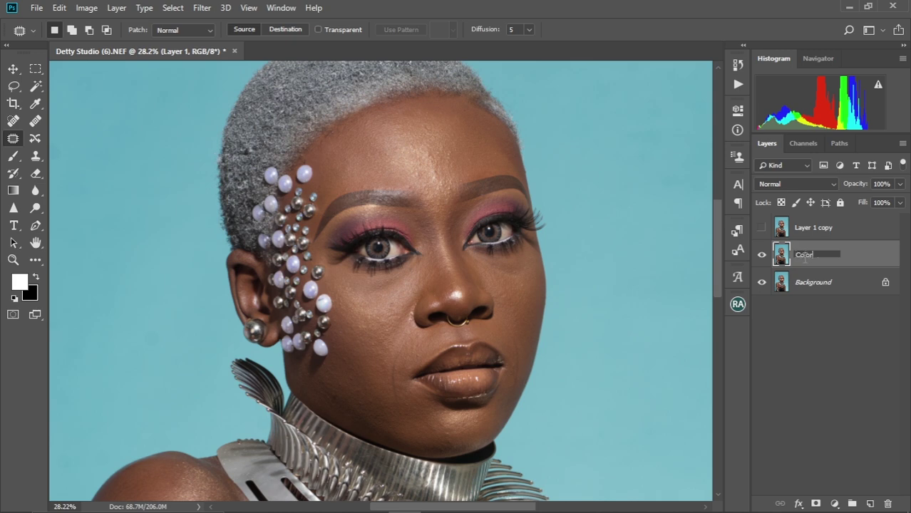
{"action": "type", "text": "Color"}
{"action": "key", "text": "Return"}
- Rename the upper copy 'Texture', keep it visible, and select the Color layer
{"action": "left_click", "coordinate": [812, 229]}
{"action": "left_click", "coordinate": [763, 230]}
{"action": "double_click", "coordinate": [822, 228]}
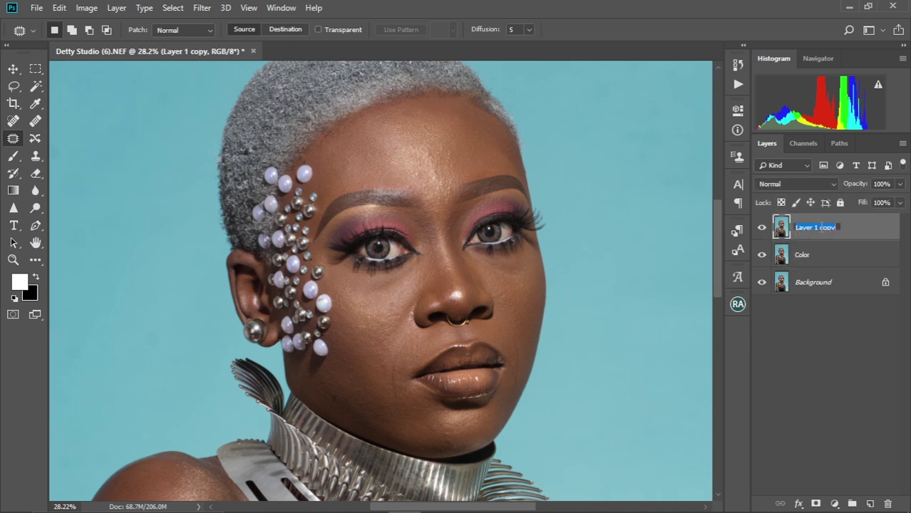
{"action": "key", "text": "BackSpace"}
{"action": "key", "text": "Return"}
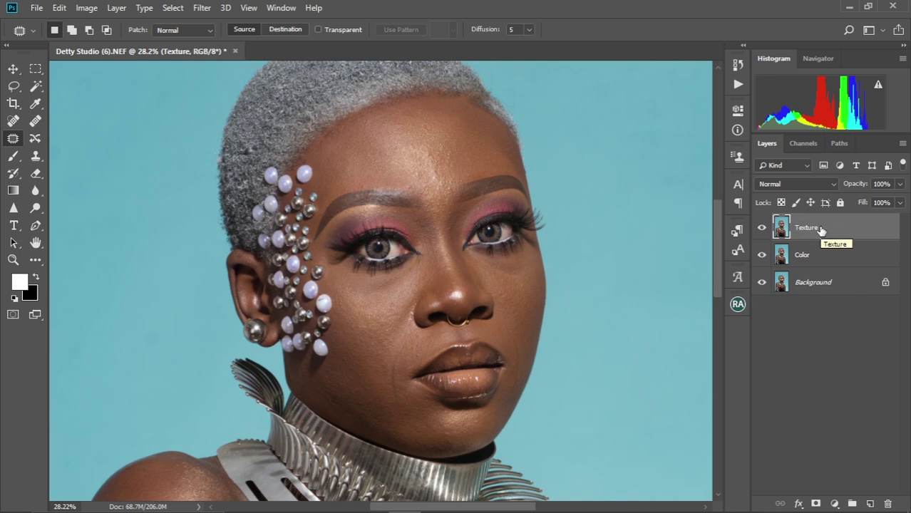
{"action": "left_click", "coordinate": [820, 262]}
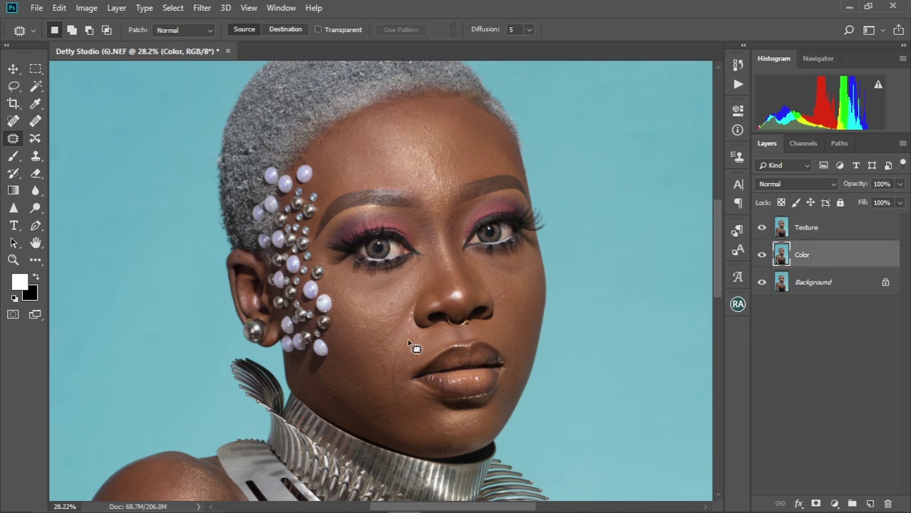
{"action": "scroll", "coordinate": [417, 346], "scroll_direction": "up", "scroll_amount": 1}
{"action": "scroll", "coordinate": [413, 346], "scroll_direction": "down", "scroll_amount": 1}
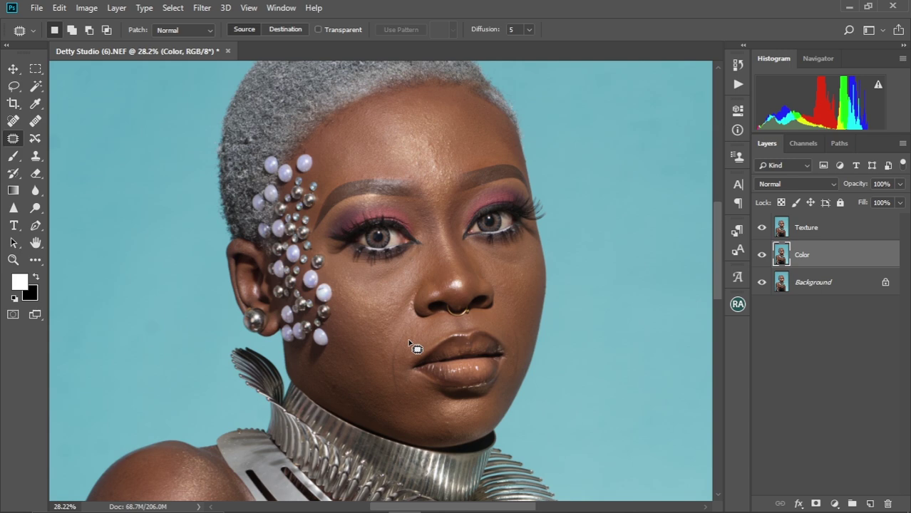
- Try Gaussian Blur on the Color layer, then cancel it
{"action": "left_click", "coordinate": [201, 8]}
{"action": "mouse_move", "coordinate": [217, 164]}
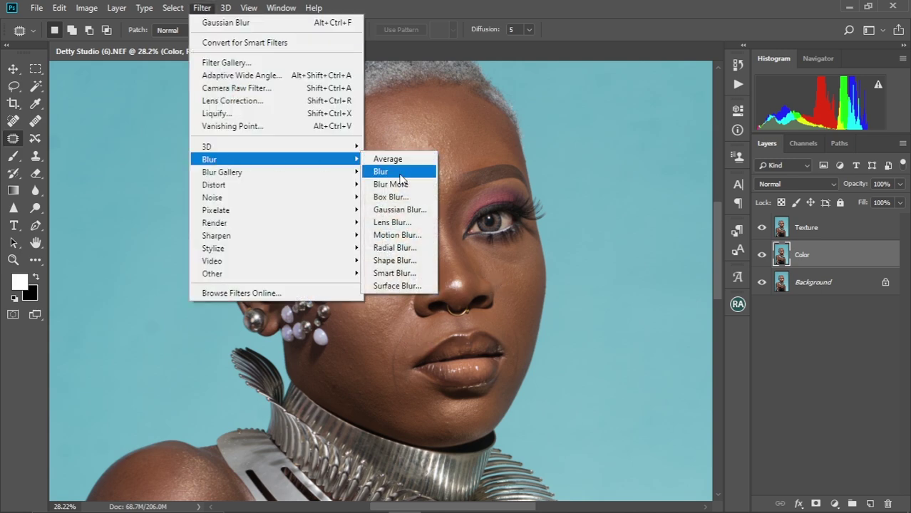
{"action": "left_click", "coordinate": [396, 211]}
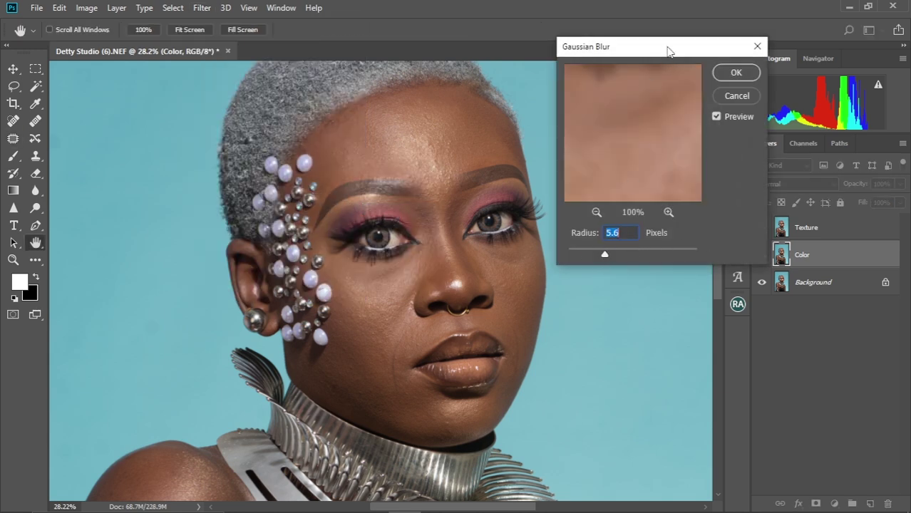
{"action": "left_click_drag", "start_coordinate": [668, 50], "coordinate": [605, 43]}
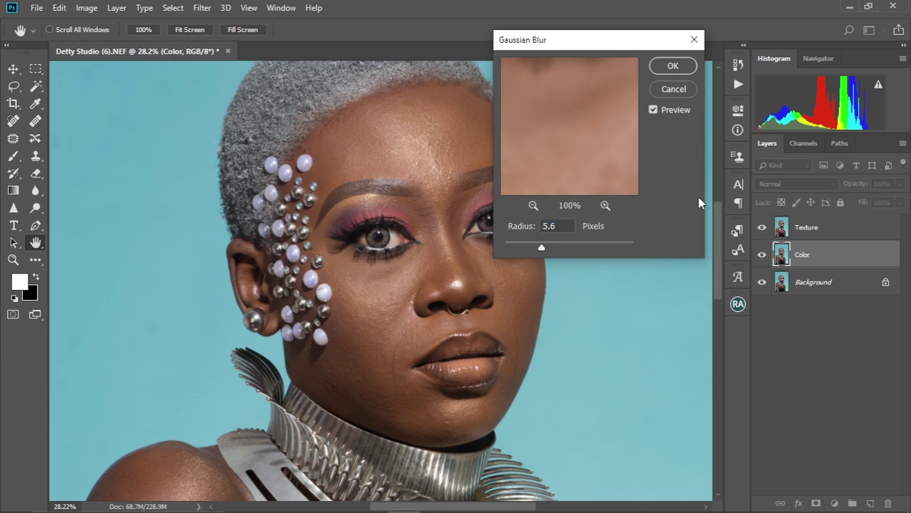
{"action": "left_click", "coordinate": [679, 88]}
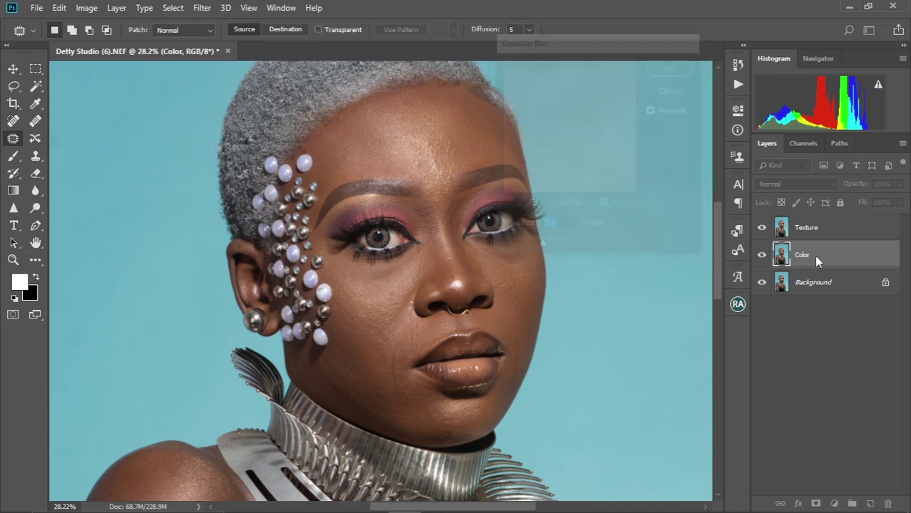
- Hide the Texture layer and apply a 5.0-pixel Gaussian Blur to Color
{"action": "left_click", "coordinate": [762, 255]}
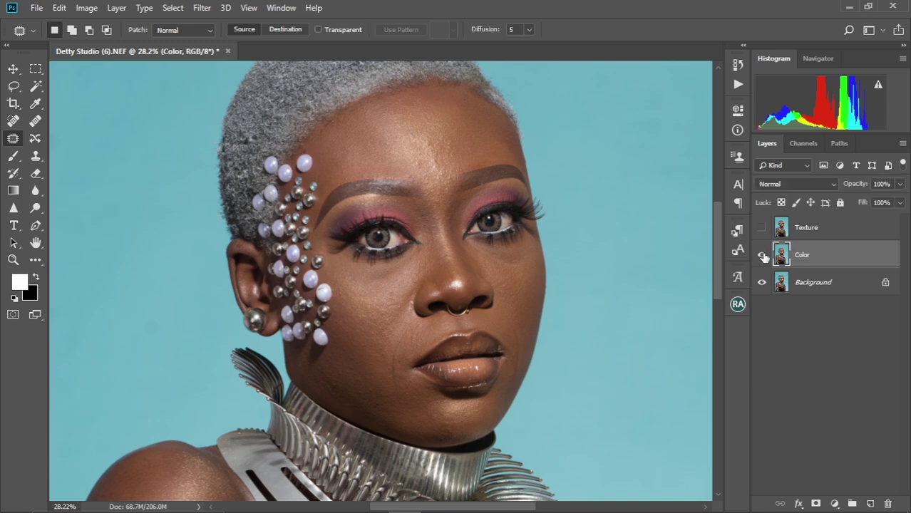
{"action": "left_click", "coordinate": [201, 7]}
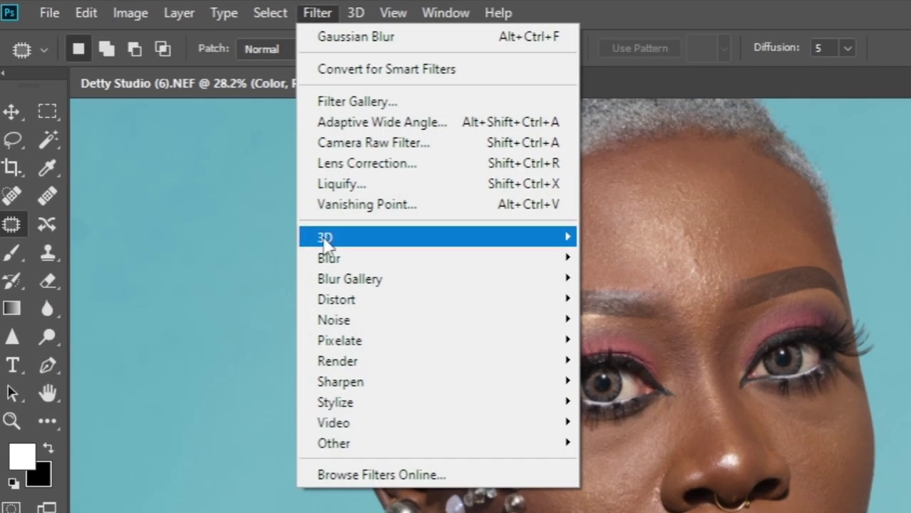
{"action": "mouse_move", "coordinate": [346, 258]}
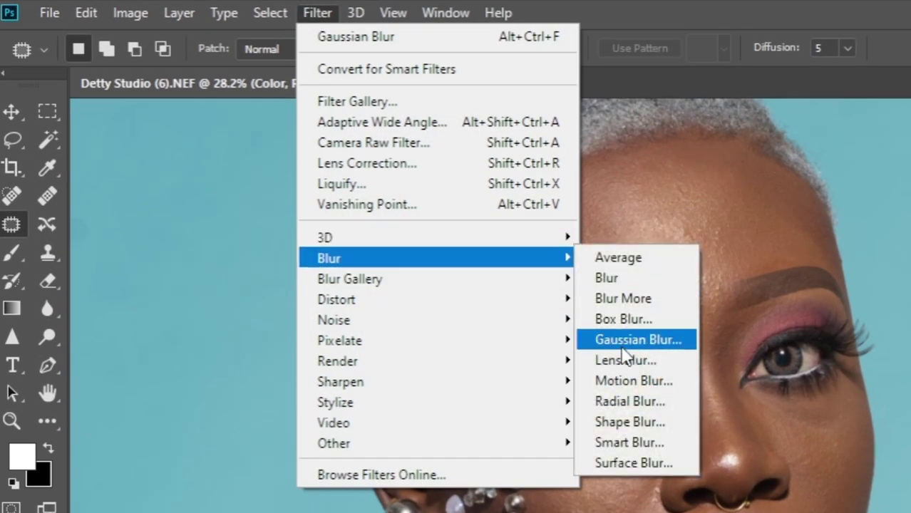
{"action": "left_click", "coordinate": [614, 340]}
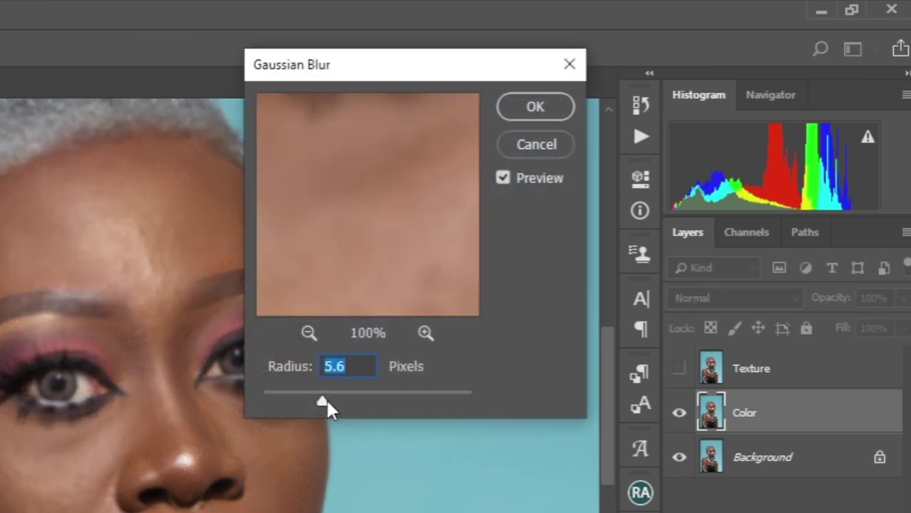
{"action": "left_click_drag", "start_coordinate": [326, 400], "coordinate": [320, 400]}
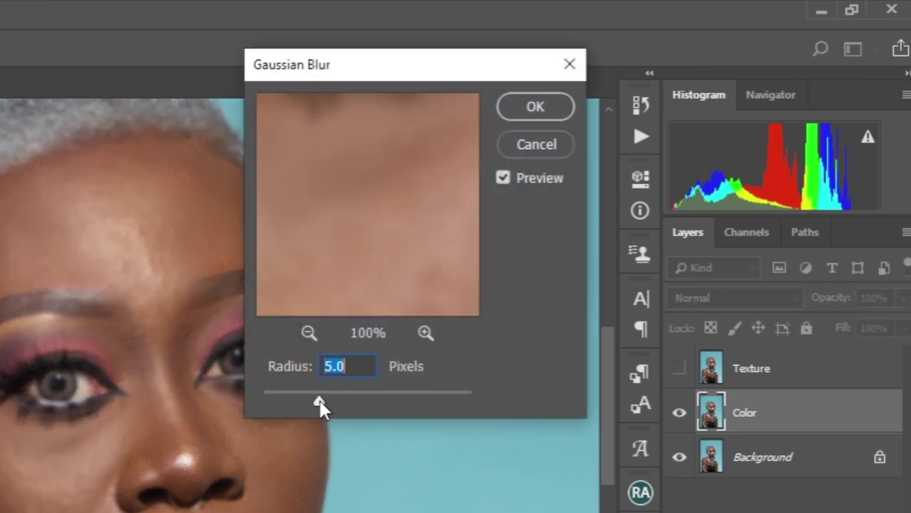
{"action": "left_click", "coordinate": [536, 107]}
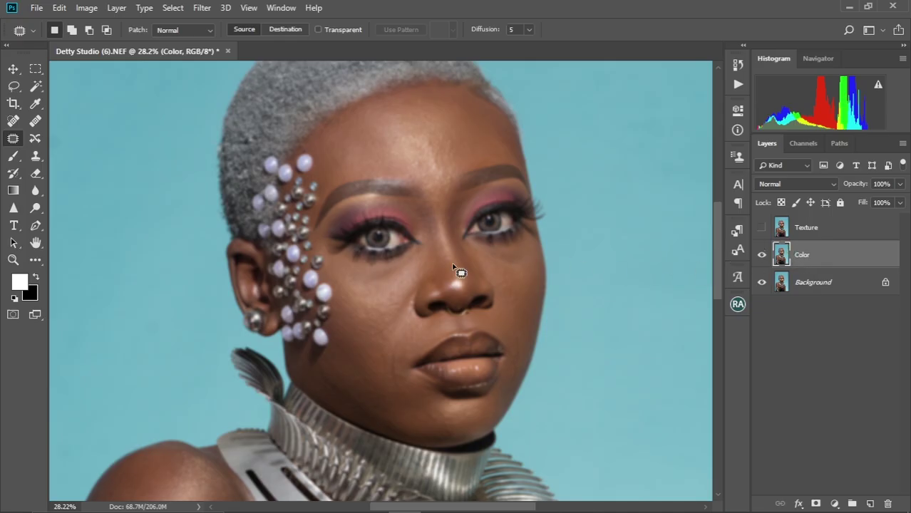
{"action": "scroll", "coordinate": [467, 299], "scroll_direction": "up", "scroll_amount": 2}
{"action": "scroll", "coordinate": [467, 290], "scroll_direction": "down", "scroll_amount": 3}
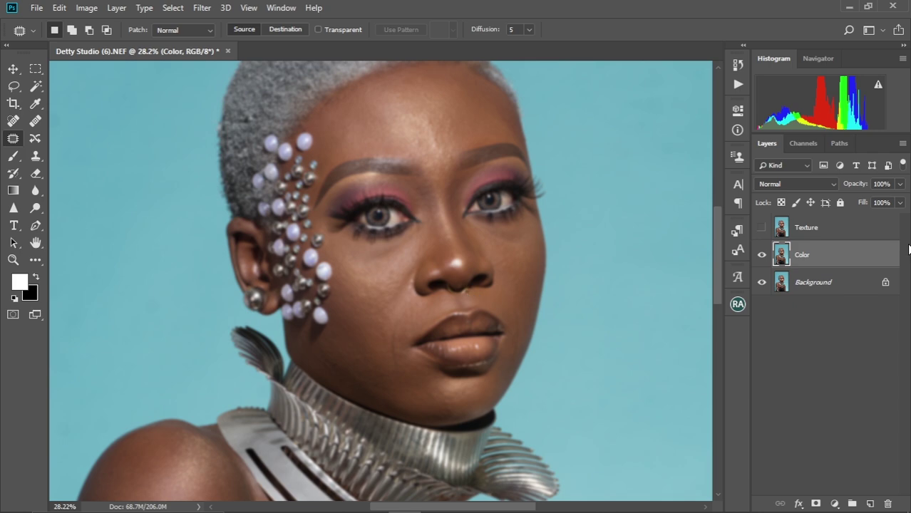
- Show and select Texture, then Apply Image from Color using Subtract, Scale 2, Offset 128
{"action": "left_click", "coordinate": [845, 235]}
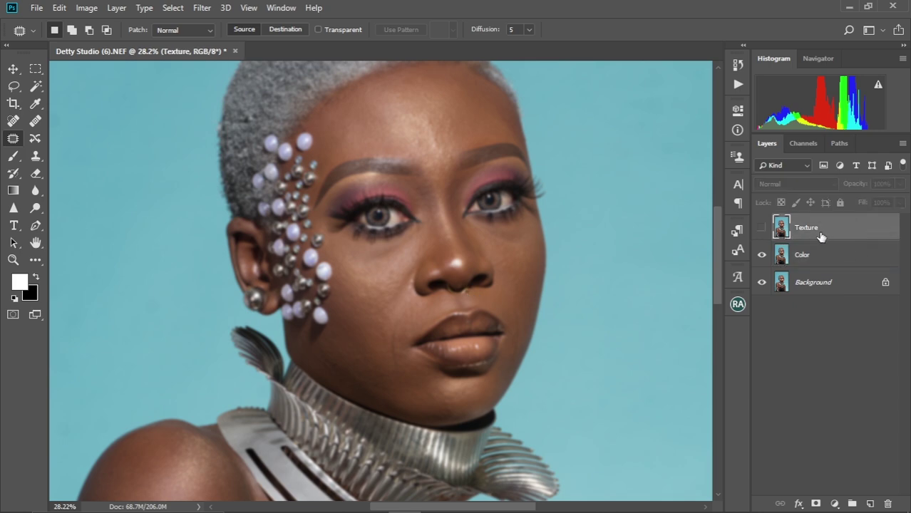
{"action": "left_click", "coordinate": [761, 227]}
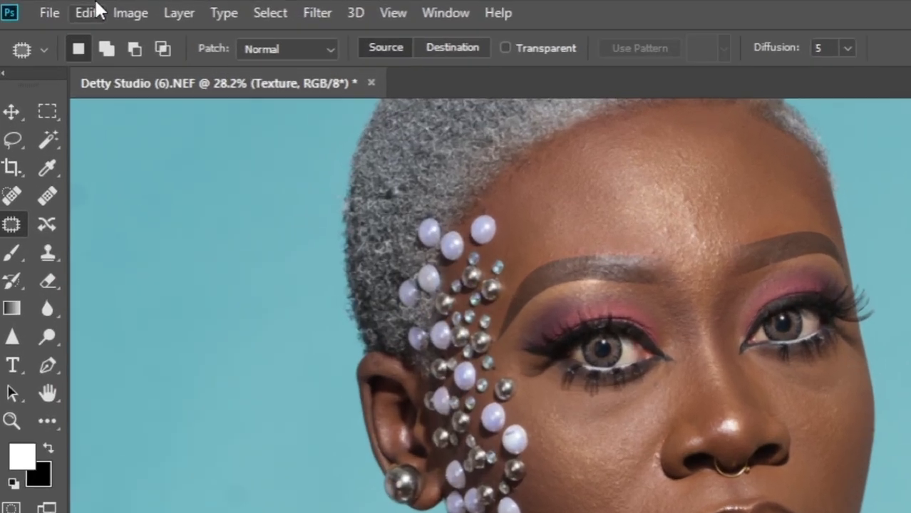
{"action": "left_click", "coordinate": [81, 7]}
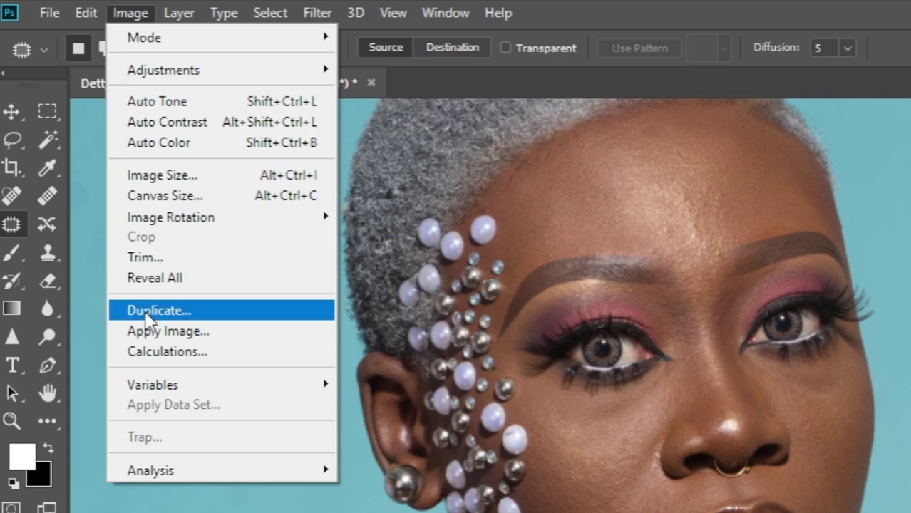
{"action": "left_click", "coordinate": [179, 330]}
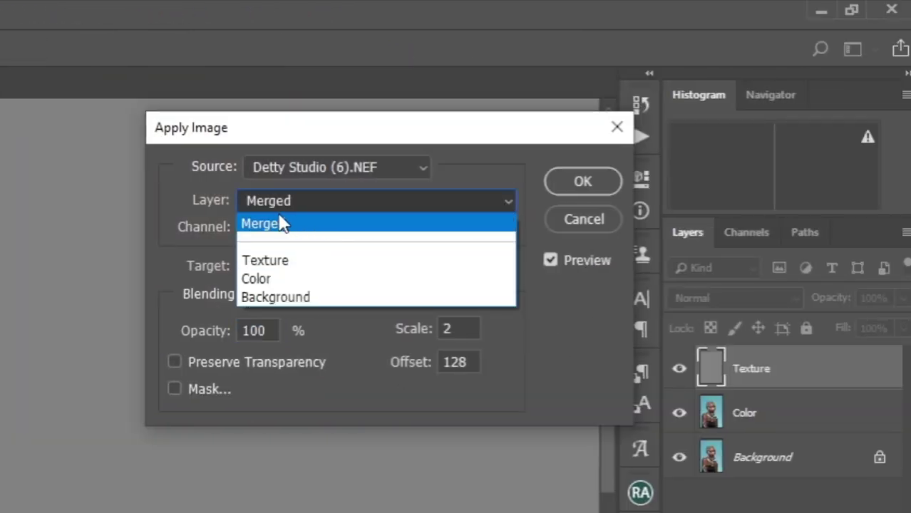
{"action": "left_click", "coordinate": [305, 284]}
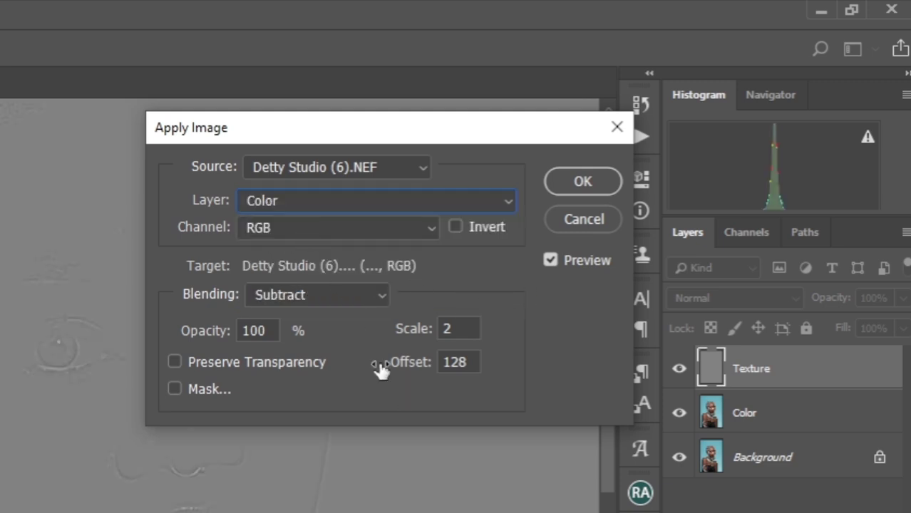
{"action": "left_click", "coordinate": [381, 298]}
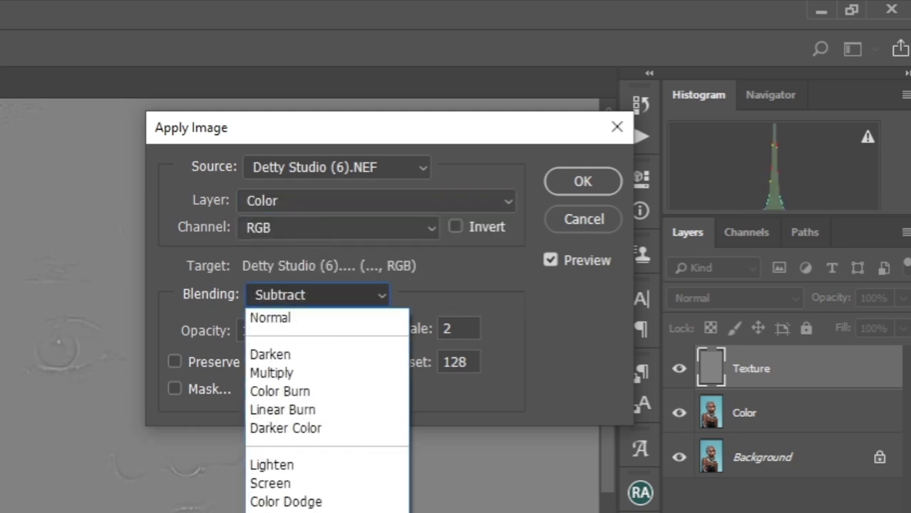
{"action": "key", "text": "Escape"}
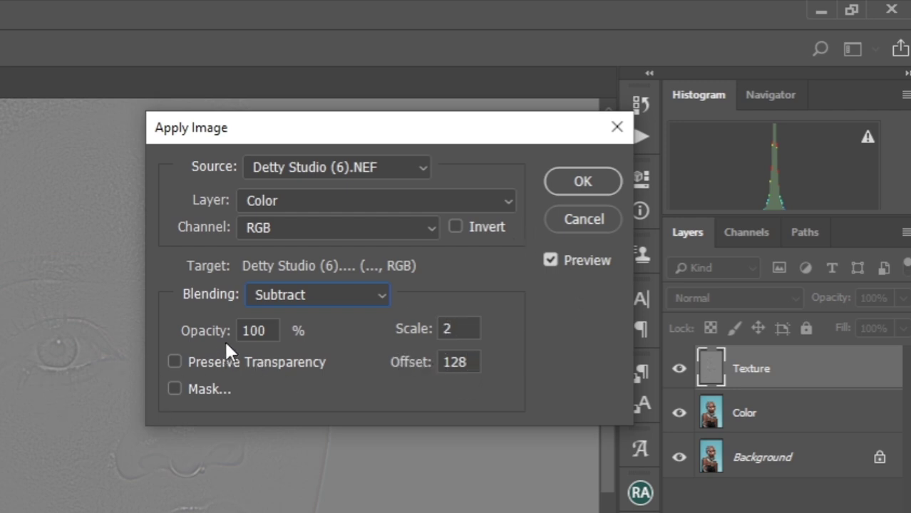
{"action": "left_click", "coordinate": [590, 181]}
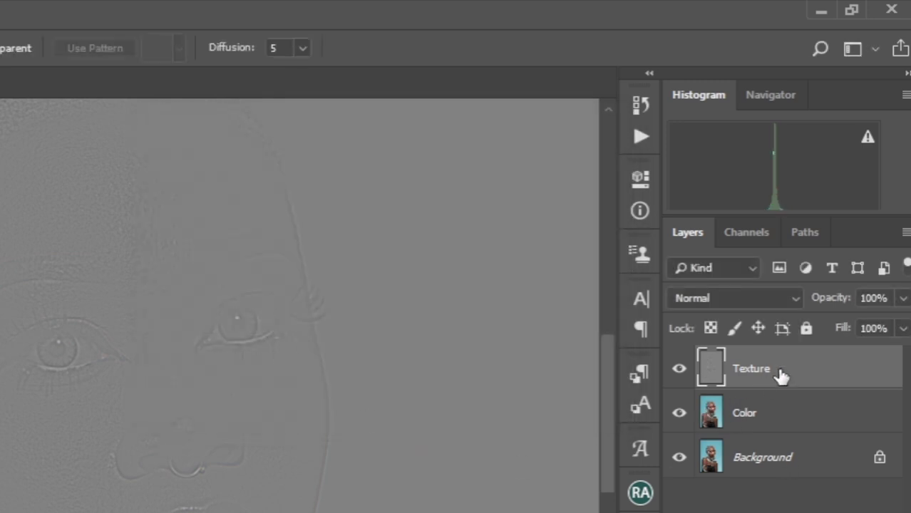
- Set Texture's blend mode to Linear Light and select both the Texture and Color layers
{"action": "left_click", "coordinate": [778, 300]}
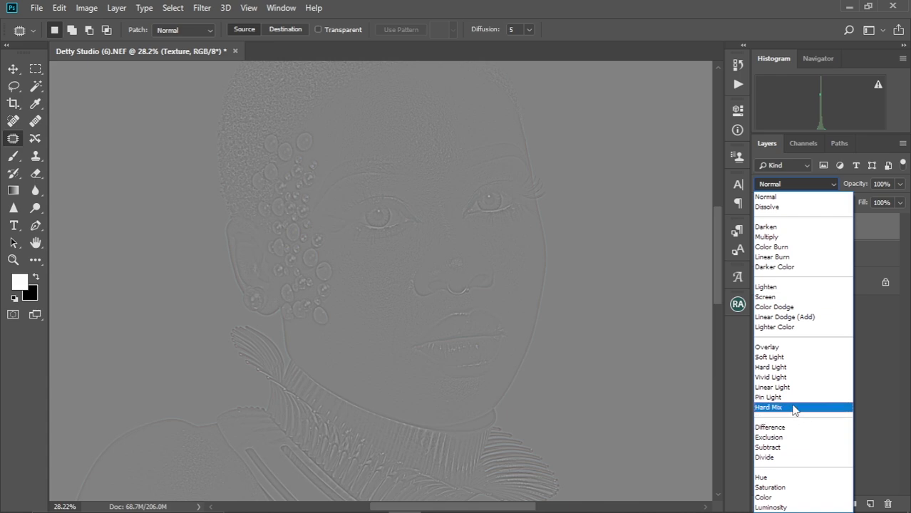
{"action": "key", "text": "Escape"}
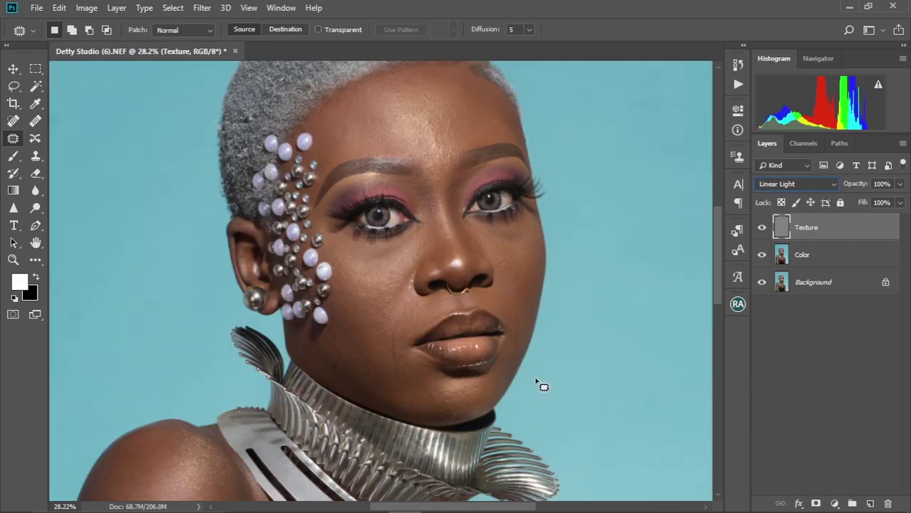
{"action": "left_click", "coordinate": [827, 264], "text": "shift"}
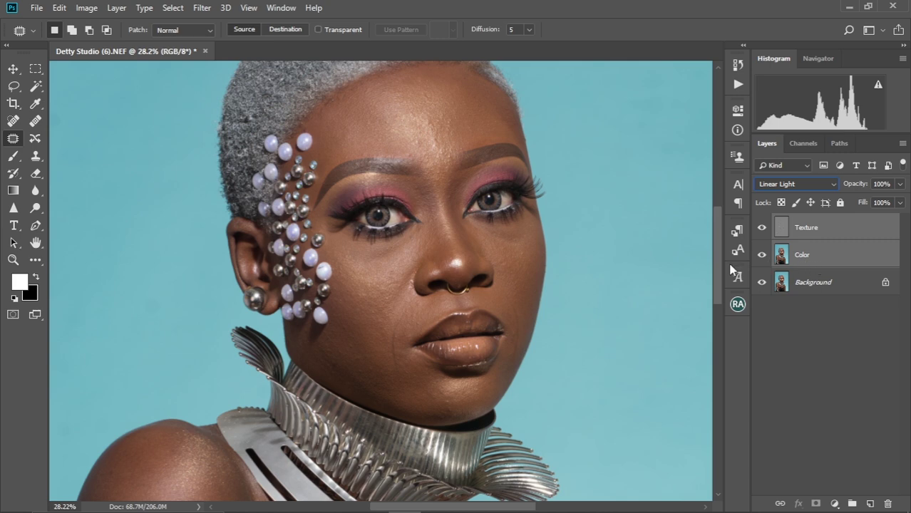
- Group Texture and Color, name the group FS, expand it and select Color
{"action": "key", "text": "ctrl+g"}
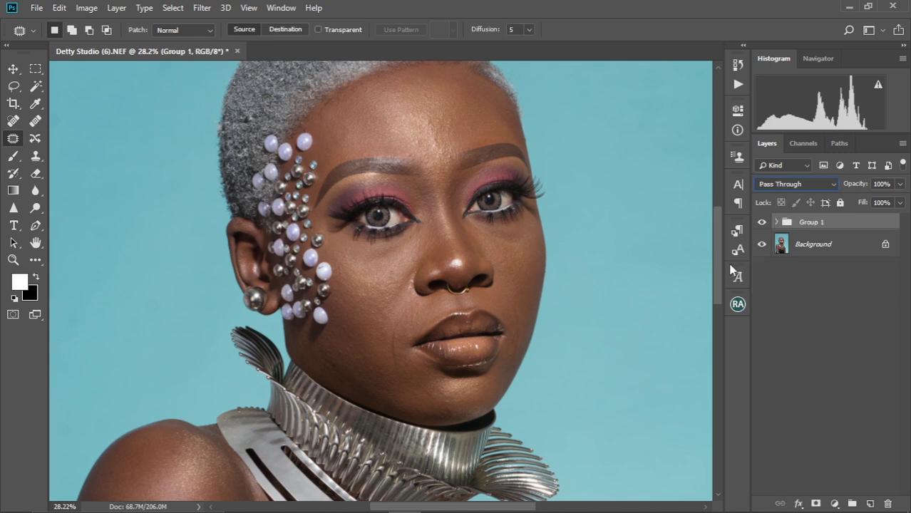
{"action": "double_click", "coordinate": [813, 226]}
{"action": "key", "text": "Return"}
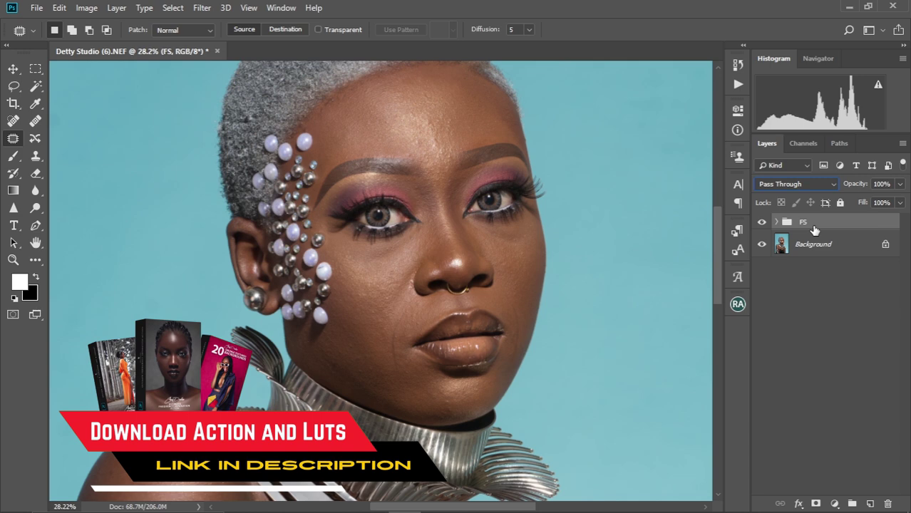
{"action": "left_click", "coordinate": [776, 222]}
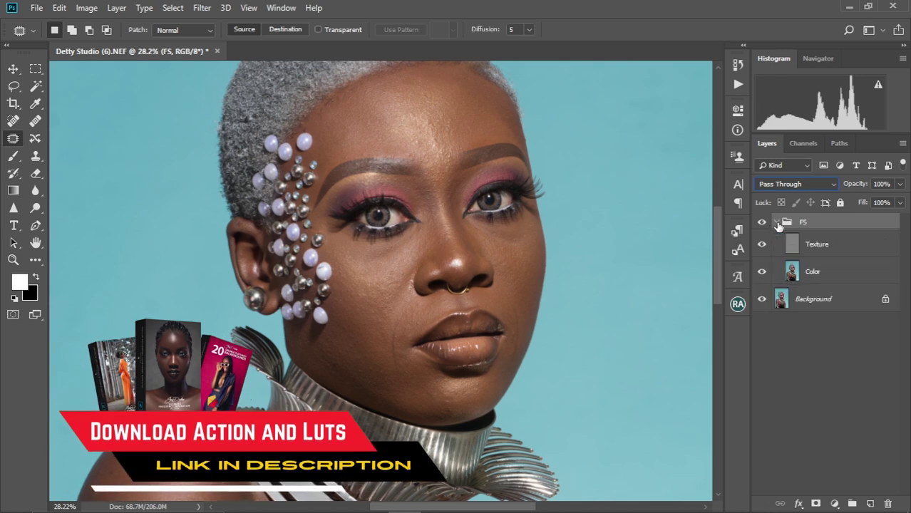
{"action": "left_click", "coordinate": [814, 272]}
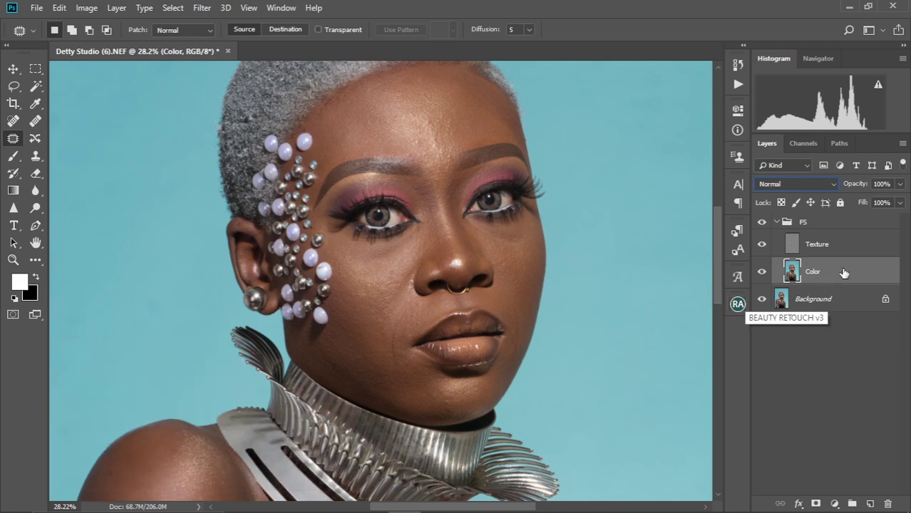
- Choose the Mixer Brush, clean the brush, and keep the Custom wet-mix preset
{"action": "left_click", "coordinate": [36, 261]}
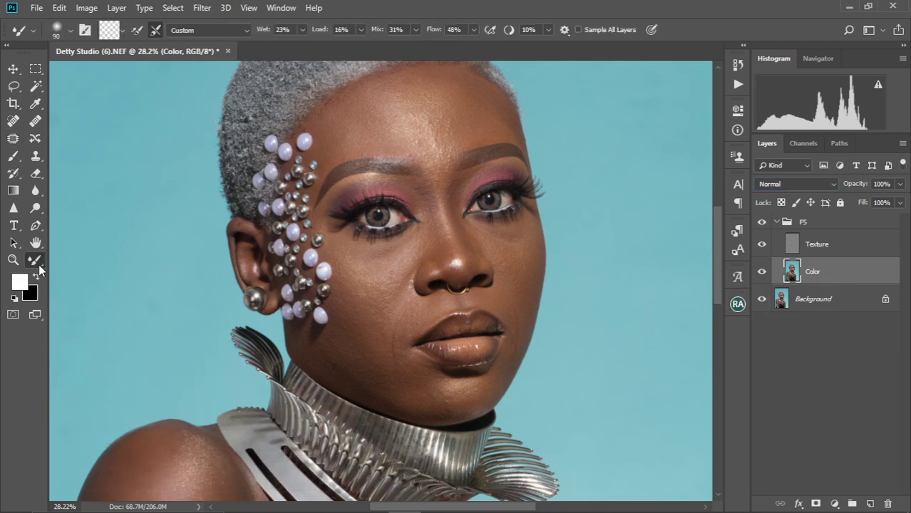
{"action": "scroll", "coordinate": [363, 272], "scroll_direction": "up", "scroll_amount": 3}
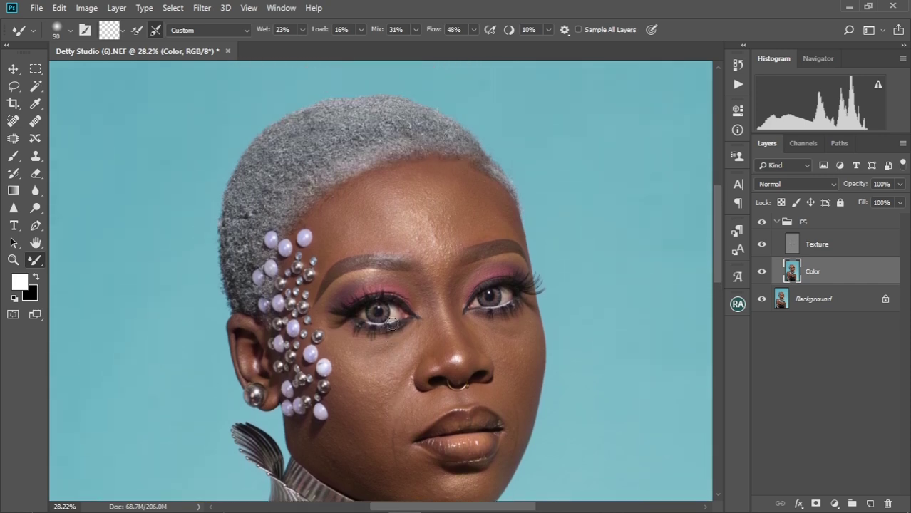
{"action": "scroll", "coordinate": [392, 324], "scroll_direction": "up", "scroll_amount": 1}
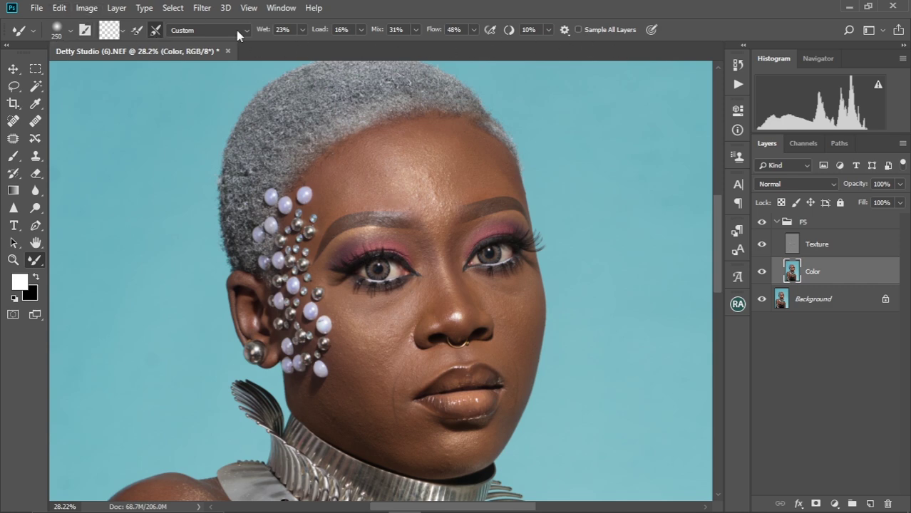
{"action": "left_click", "coordinate": [69, 30]}
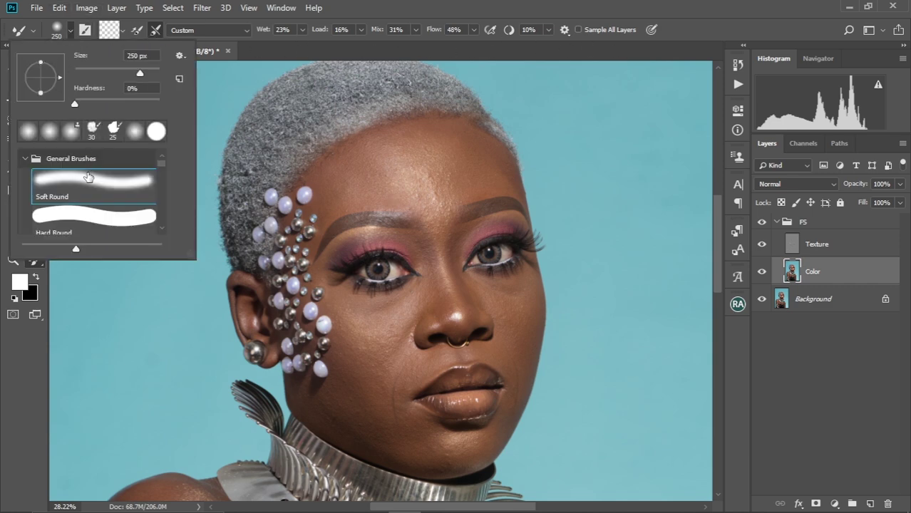
{"action": "left_click", "coordinate": [72, 31]}
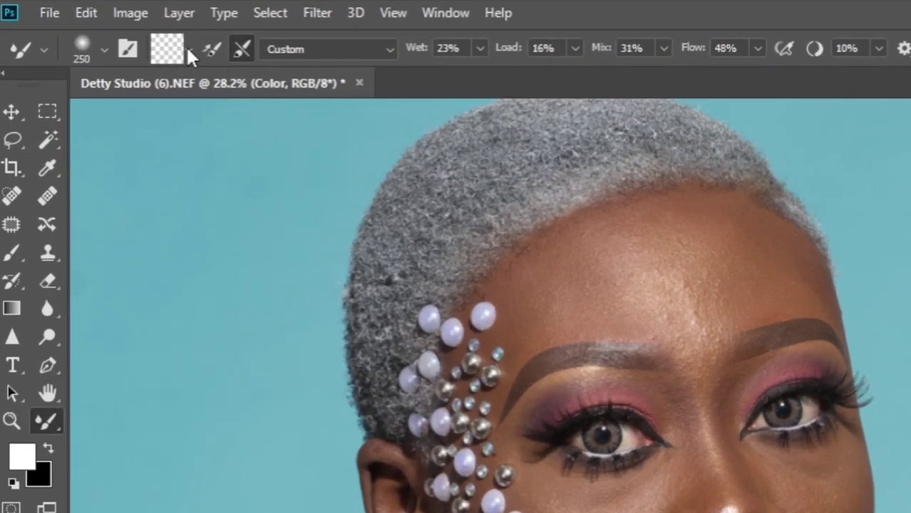
{"action": "left_click", "coordinate": [124, 30]}
{"action": "left_click", "coordinate": [208, 95]}
{"action": "left_click", "coordinate": [372, 57]}
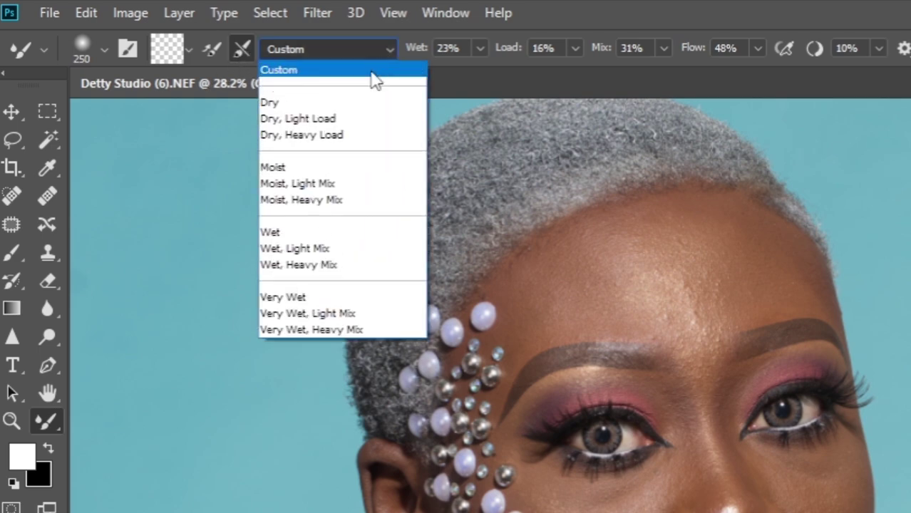
{"action": "left_click", "coordinate": [309, 73]}
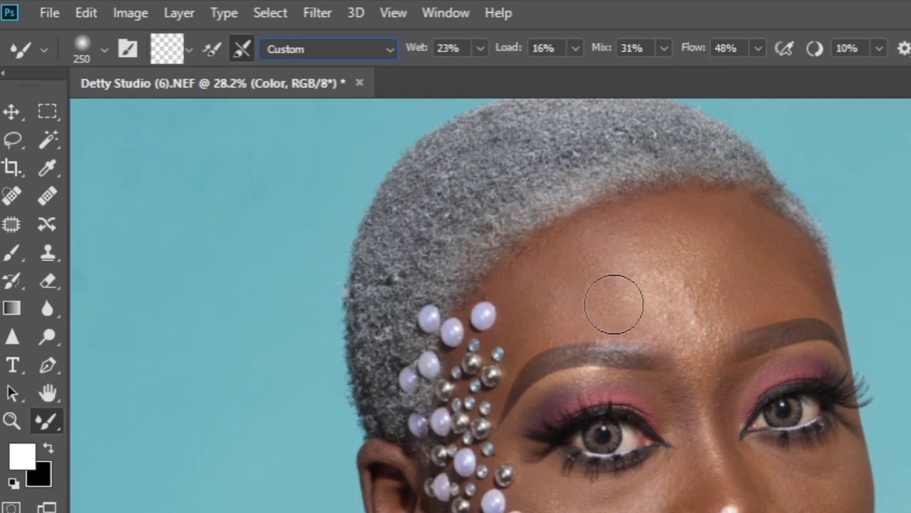
- Set the brush to 200 pixels and blend the forehead skin near the brow
{"action": "key", "text": "space"}
{"action": "mouse_move", "coordinate": [600, 437]}
{"action": "left_mouse_down"}
{"action": "mouse_move", "coordinate": [594, 325]}
{"action": "mouse_move", "coordinate": [581, 495]}
{"action": "mouse_move", "coordinate": [586, 409]}
{"action": "mouse_move", "coordinate": [591, 433]}
{"action": "left_mouse_up"}
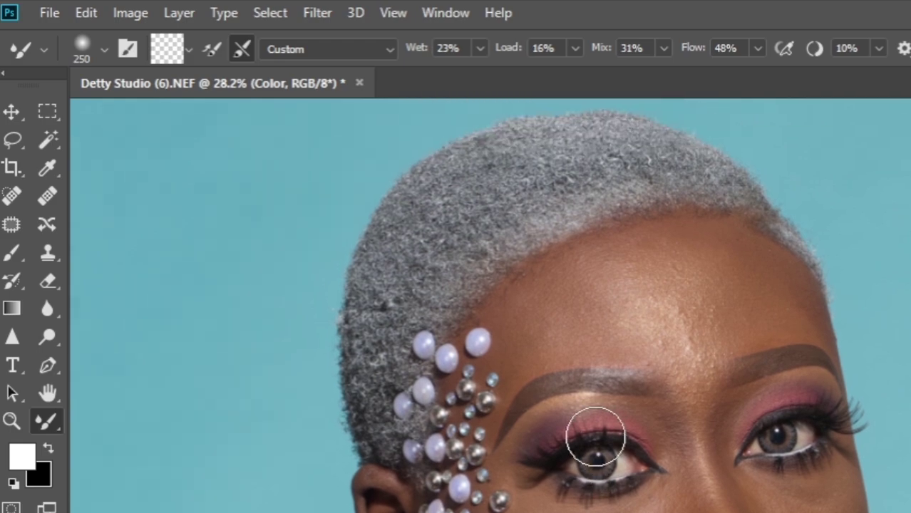
{"action": "scroll", "coordinate": [587, 401], "scroll_direction": "up", "scroll_amount": 3}
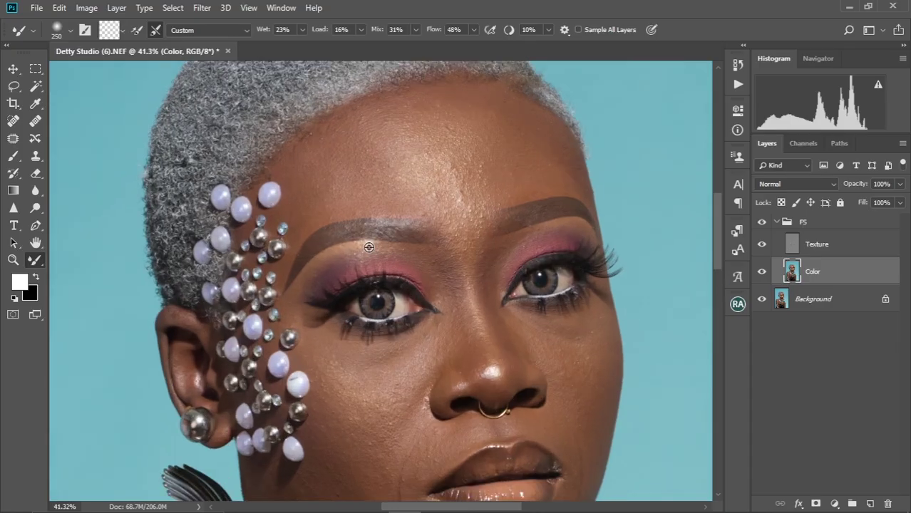
{"action": "scroll", "coordinate": [369, 244], "scroll_direction": "down", "scroll_amount": 2}
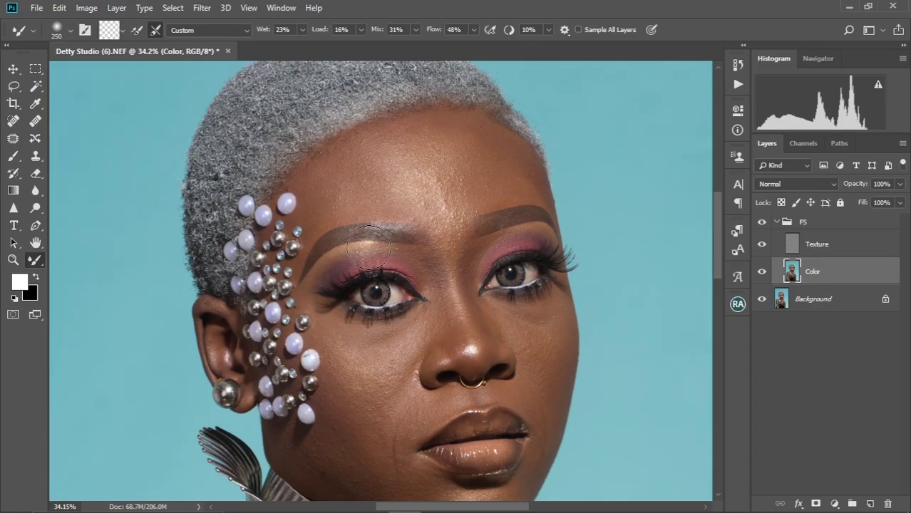
{"action": "mouse_move", "coordinate": [401, 240]}
{"action": "left_mouse_down"}
{"action": "mouse_move", "coordinate": [429, 204]}
{"action": "mouse_move", "coordinate": [435, 224]}
{"action": "left_mouse_up"}
{"action": "key", "text": "bracketright"}
{"action": "key", "text": "bracketright"}
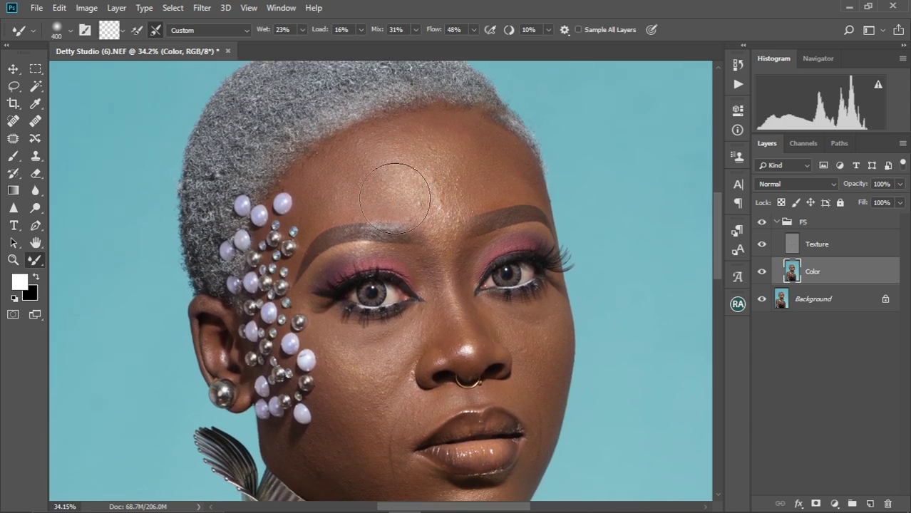
{"action": "key", "text": "bracketleft"}
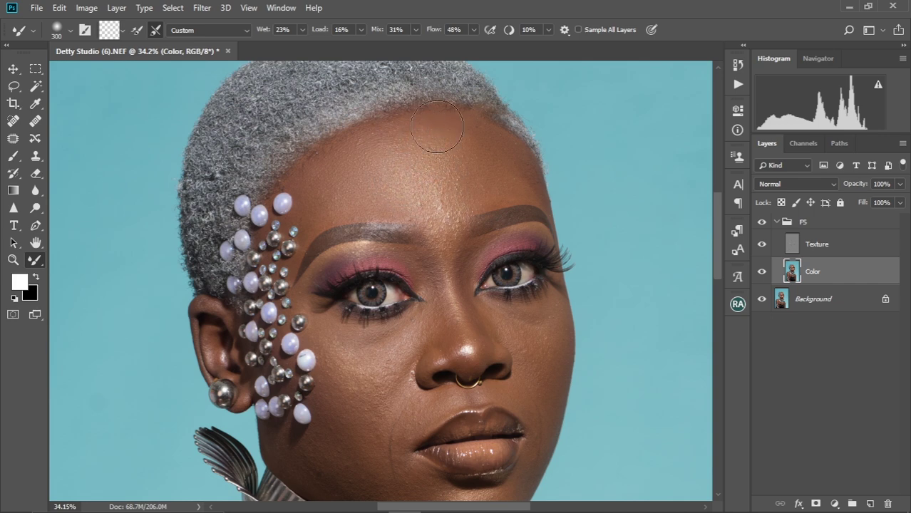
{"action": "key", "text": "bracketleft"}
{"action": "key", "text": "bracketleft"}
{"action": "mouse_move", "coordinate": [329, 177]}
{"action": "left_mouse_down"}
{"action": "mouse_move", "coordinate": [315, 205]}
{"action": "mouse_move", "coordinate": [341, 195]}
{"action": "mouse_move", "coordinate": [327, 207]}
{"action": "mouse_move", "coordinate": [366, 204]}
{"action": "mouse_move", "coordinate": [336, 196]}
{"action": "mouse_move", "coordinate": [409, 211]}
{"action": "mouse_move", "coordinate": [370, 203]}
{"action": "mouse_move", "coordinate": [374, 213]}
{"action": "mouse_move", "coordinate": [315, 212]}
{"action": "mouse_move", "coordinate": [307, 227]}
{"action": "left_mouse_up"}
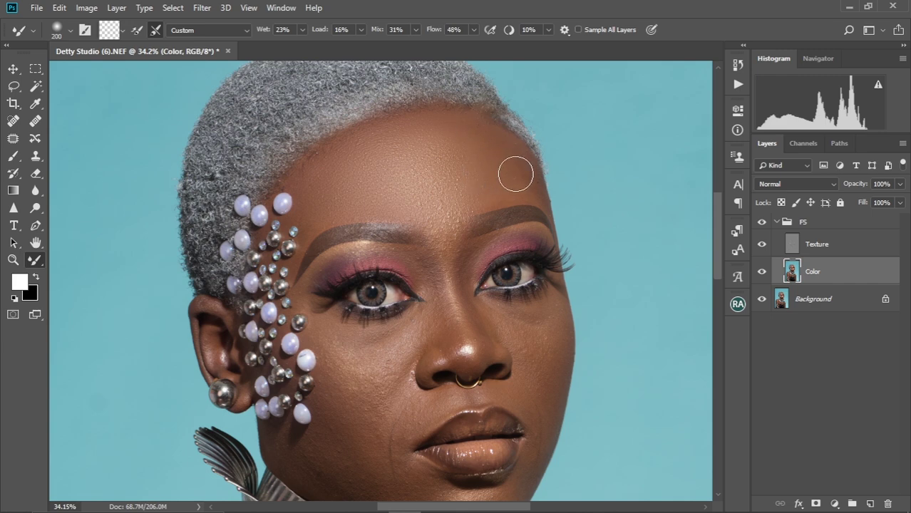
{"action": "key", "text": "bracketleft"}
{"action": "key", "text": "bracketleft"}
{"action": "key", "text": "bracketleft"}
- Smooth the skin across the forehead with a 125–200 pixel brush
{"action": "key", "text": "bracketright"}
{"action": "key", "text": "bracketright"}
{"action": "key", "text": "bracketright"}
{"action": "mouse_move", "coordinate": [456, 136]}
{"action": "left_mouse_down"}
{"action": "mouse_move", "coordinate": [425, 135]}
{"action": "mouse_move", "coordinate": [437, 132]}
{"action": "mouse_move", "coordinate": [463, 154]}
{"action": "mouse_move", "coordinate": [458, 173]}
{"action": "mouse_move", "coordinate": [458, 155]}
{"action": "mouse_move", "coordinate": [471, 165]}
{"action": "mouse_move", "coordinate": [459, 147]}
{"action": "mouse_move", "coordinate": [483, 147]}
{"action": "mouse_move", "coordinate": [496, 182]}
{"action": "mouse_move", "coordinate": [484, 199]}
{"action": "mouse_move", "coordinate": [433, 219]}
{"action": "mouse_move", "coordinate": [348, 206]}
{"action": "left_mouse_up"}
{"action": "key", "text": "bracketleft"}
{"action": "key", "text": "bracketleft"}
{"action": "key", "text": "bracketleft"}
{"action": "key", "text": "bracketleft"}
{"action": "key", "text": "bracketleft"}
{"action": "key", "text": "bracketright"}
{"action": "key", "text": "bracketright"}
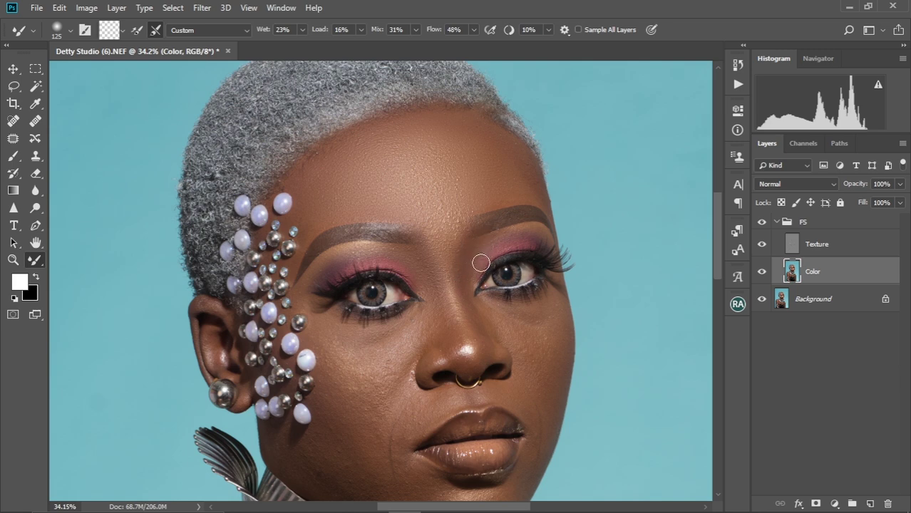
- Shrink the brush to 80 pixels and smooth the cheek below the left eye
{"action": "key", "text": "bracketleft"}
{"action": "key", "text": "bracketleft"}
{"action": "key", "text": "bracketright"}
{"action": "key", "text": "bracketright"}
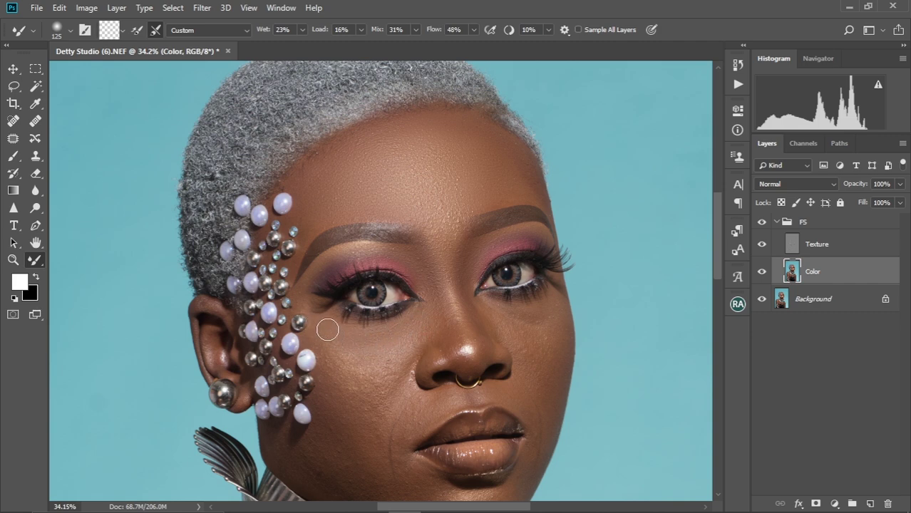
{"action": "key", "text": "bracketleft"}
{"action": "key", "text": "bracketleft"}
{"action": "key", "text": "bracketleft"}
{"action": "mouse_move", "coordinate": [409, 336]}
{"action": "left_mouse_down"}
{"action": "mouse_move", "coordinate": [380, 360]}
{"action": "mouse_move", "coordinate": [403, 359]}
{"action": "left_mouse_up"}
{"action": "left_click_drag", "start_coordinate": [422, 328], "coordinate": [406, 354]}
{"action": "key", "text": "bracketright"}
{"action": "key", "text": "bracketright"}
{"action": "key", "text": "bracketright"}
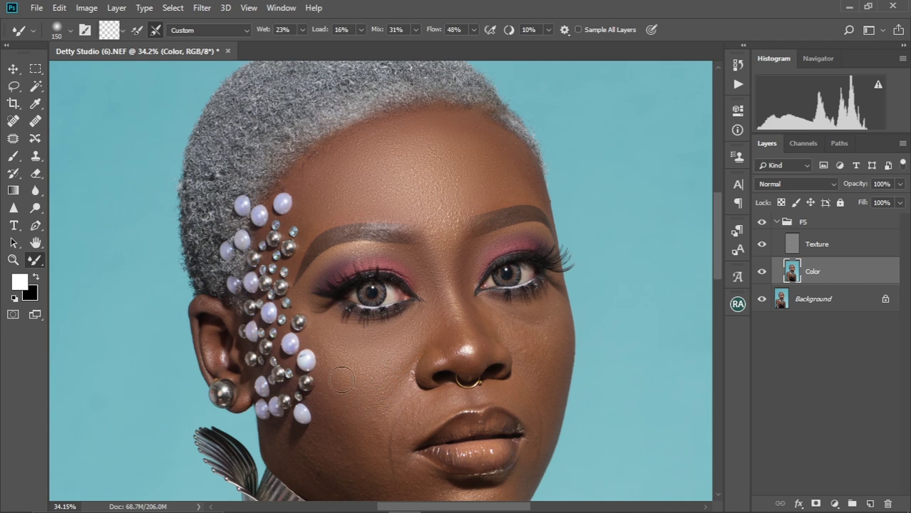
- Smooth the far cheek, jaw and under-chin with the Mixer Brush, varying its size between 80 and 200 px
{"action": "scroll", "coordinate": [375, 401], "scroll_direction": "down", "scroll_amount": 2}
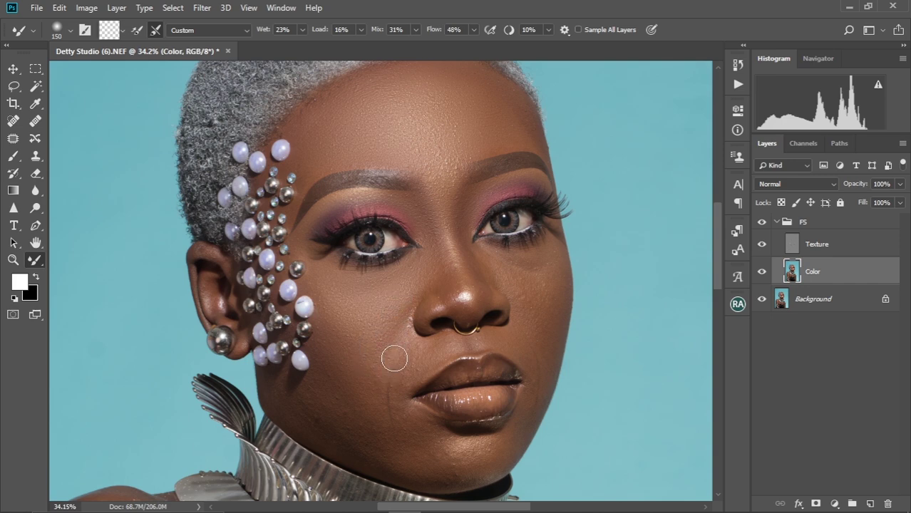
{"action": "key", "text": "bracketright"}
{"action": "key", "text": "bracketright"}
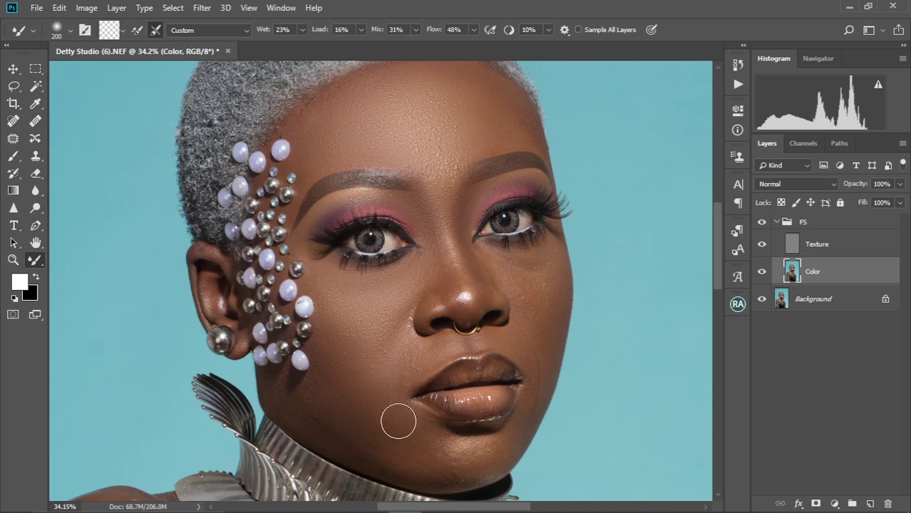
{"action": "key", "text": "bracketleft"}
{"action": "key", "text": "bracketleft"}
{"action": "key", "text": "bracketleft"}
{"action": "key", "text": "bracketleft"}
{"action": "key", "text": "bracketleft"}
{"action": "key", "text": "bracketleft"}
{"action": "key", "text": "bracketright"}
{"action": "key", "text": "bracketright"}
{"action": "key", "text": "bracketright"}
{"action": "key", "text": "bracketright"}
{"action": "key", "text": "bracketright"}
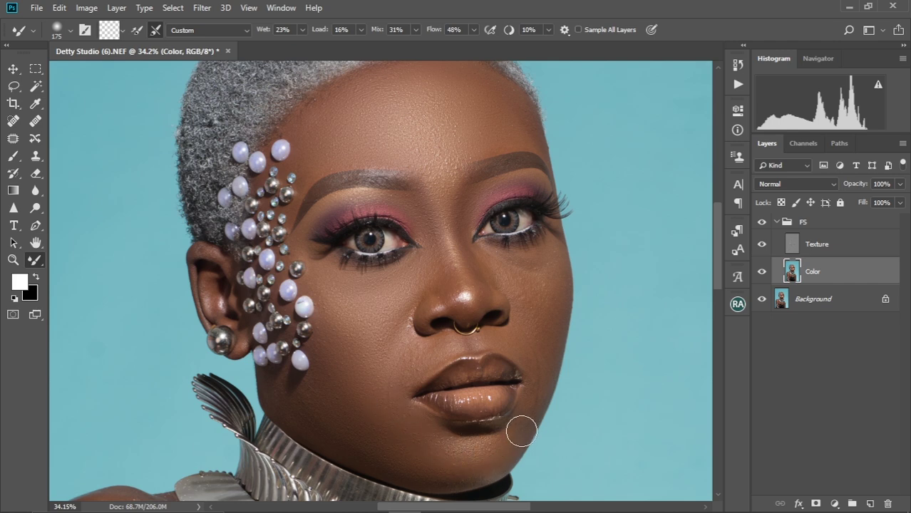
{"action": "key", "text": "bracketleft"}
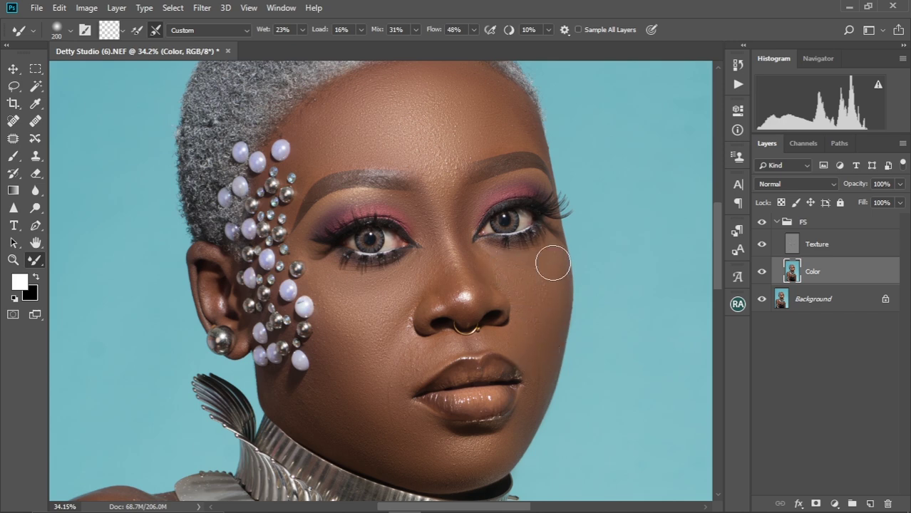
{"action": "key", "text": "bracketright"}
{"action": "key", "text": "bracketright"}
{"action": "key", "text": "bracketleft"}
{"action": "key", "text": "bracketleft"}
{"action": "scroll", "coordinate": [364, 324], "scroll_direction": "down", "scroll_amount": 5}
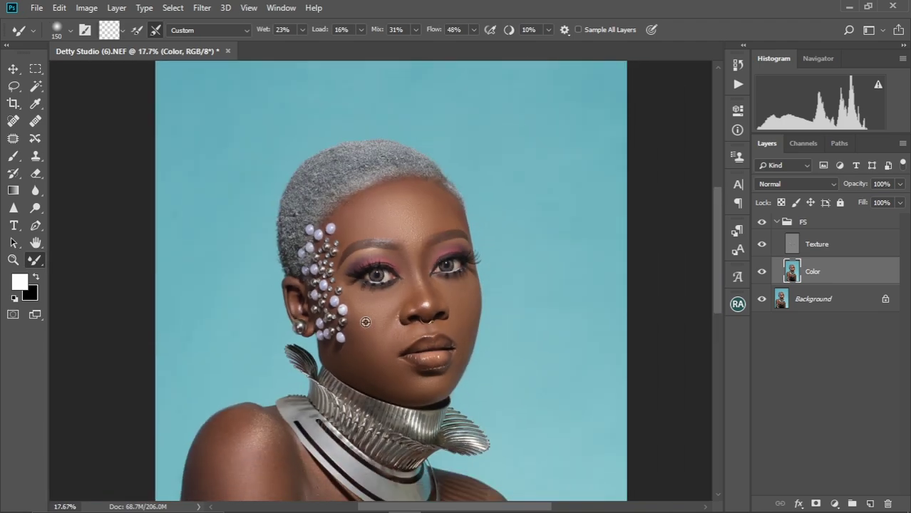
{"action": "left_click", "coordinate": [762, 223]}
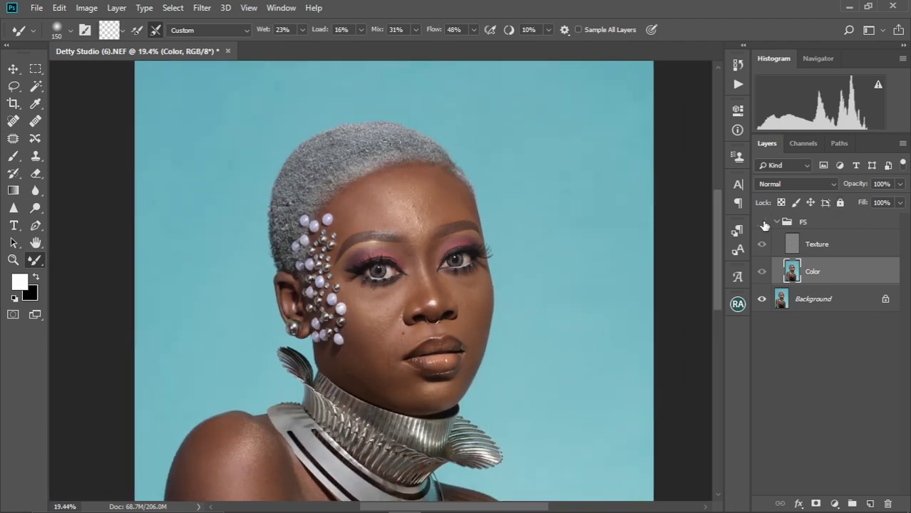
{"action": "left_click", "coordinate": [762, 223]}
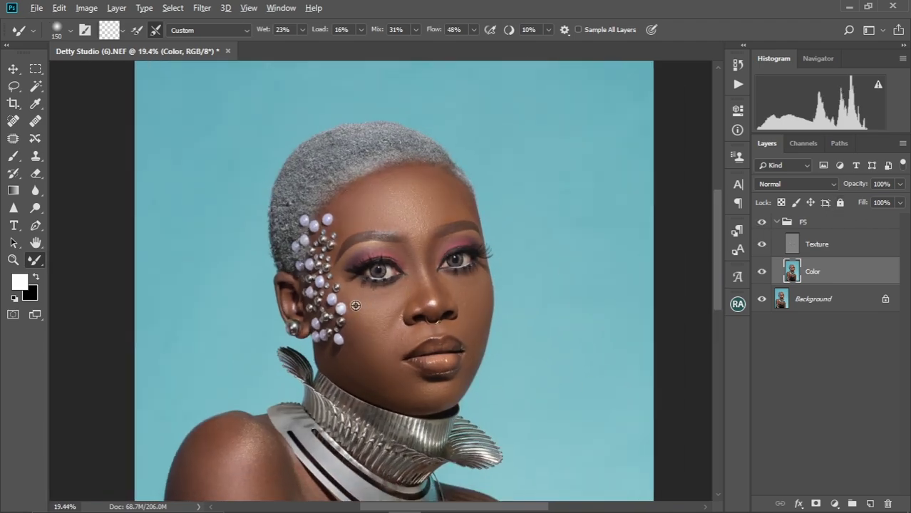
{"action": "scroll", "coordinate": [355, 305], "scroll_direction": "up", "scroll_amount": 5}
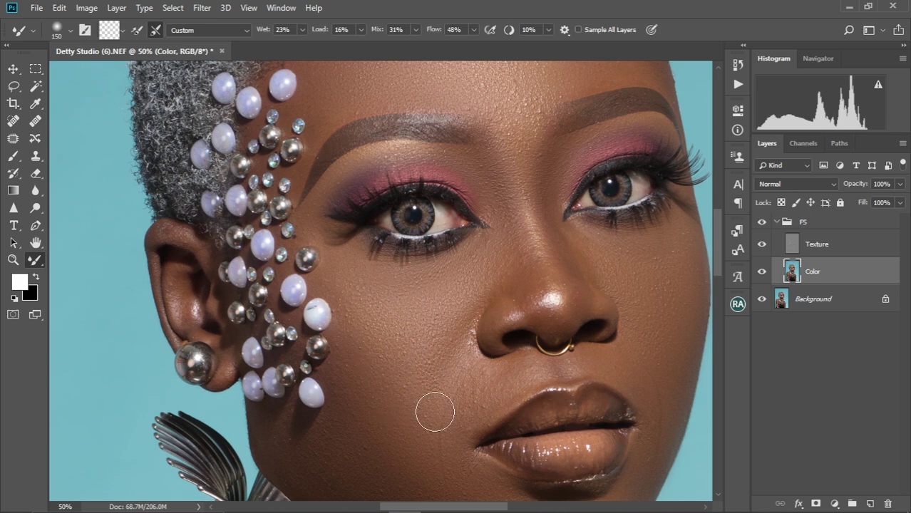
- Smooth down the left side of the nose with an 80-pixel Mixer Brush
{"action": "scroll", "coordinate": [435, 412], "scroll_direction": "down", "scroll_amount": 2}
{"action": "scroll", "coordinate": [448, 413], "scroll_direction": "up", "scroll_amount": 2}
{"action": "scroll", "coordinate": [448, 413], "scroll_direction": "right", "scroll_amount": 3}
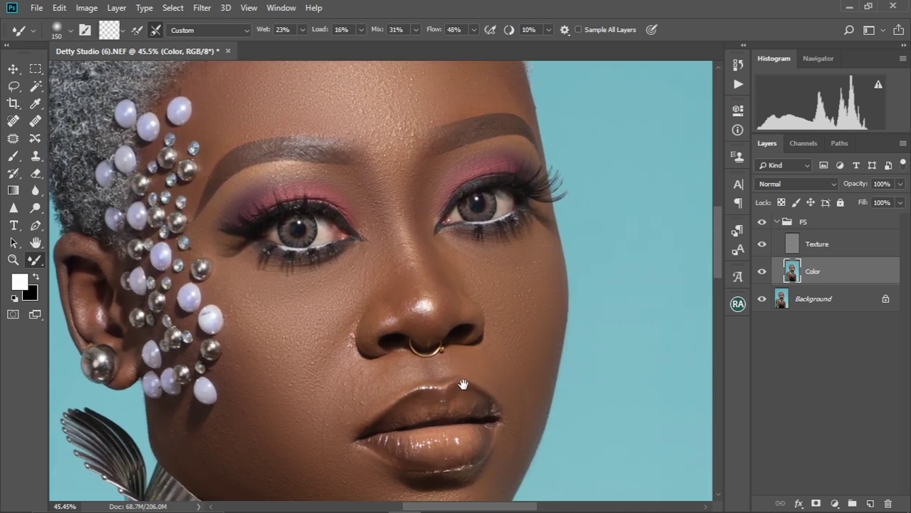
{"action": "key", "text": "bracketleft"}
{"action": "key", "text": "bracketleft"}
{"action": "key", "text": "bracketleft"}
{"action": "key", "text": "bracketleft"}
{"action": "key", "text": "bracketleft"}
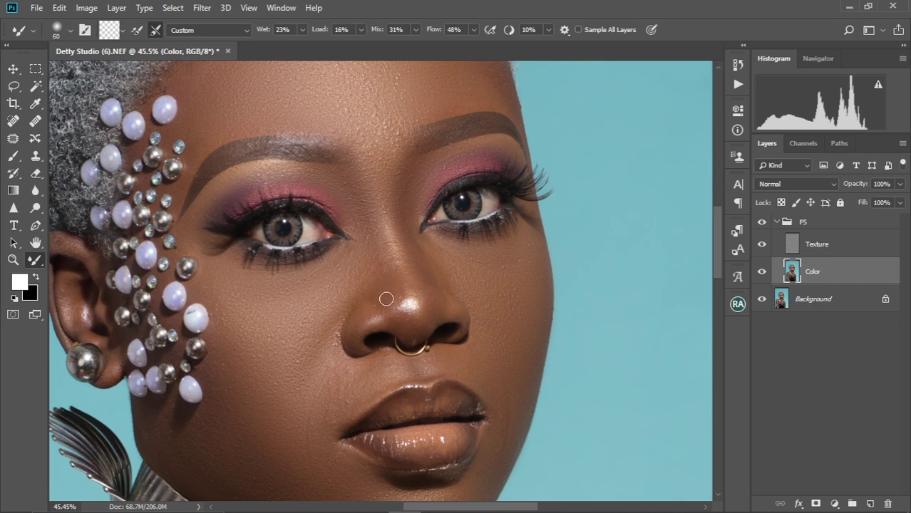
{"action": "key", "text": "bracketright"}
{"action": "key", "text": "bracketright"}
{"action": "mouse_move", "coordinate": [381, 301]}
{"action": "left_mouse_down"}
{"action": "mouse_move", "coordinate": [352, 348]}
{"action": "mouse_move", "coordinate": [400, 298]}
{"action": "mouse_move", "coordinate": [395, 308]}
{"action": "mouse_move", "coordinate": [416, 315]}
{"action": "mouse_move", "coordinate": [390, 311]}
{"action": "mouse_move", "coordinate": [411, 326]}
{"action": "mouse_move", "coordinate": [384, 326]}
{"action": "mouse_move", "coordinate": [418, 320]}
{"action": "mouse_move", "coordinate": [420, 286]}
{"action": "mouse_move", "coordinate": [427, 311]}
{"action": "mouse_move", "coordinate": [405, 280]}
{"action": "mouse_move", "coordinate": [397, 305]}
{"action": "mouse_move", "coordinate": [391, 255]}
{"action": "mouse_move", "coordinate": [400, 275]}
{"action": "mouse_move", "coordinate": [386, 257]}
{"action": "mouse_move", "coordinate": [390, 283]}
{"action": "mouse_move", "coordinate": [381, 236]}
{"action": "mouse_move", "coordinate": [403, 281]}
{"action": "mouse_move", "coordinate": [391, 239]}
{"action": "mouse_move", "coordinate": [430, 301]}
{"action": "mouse_move", "coordinate": [427, 320]}
{"action": "mouse_move", "coordinate": [404, 323]}
{"action": "mouse_move", "coordinate": [403, 291]}
{"action": "left_mouse_up"}
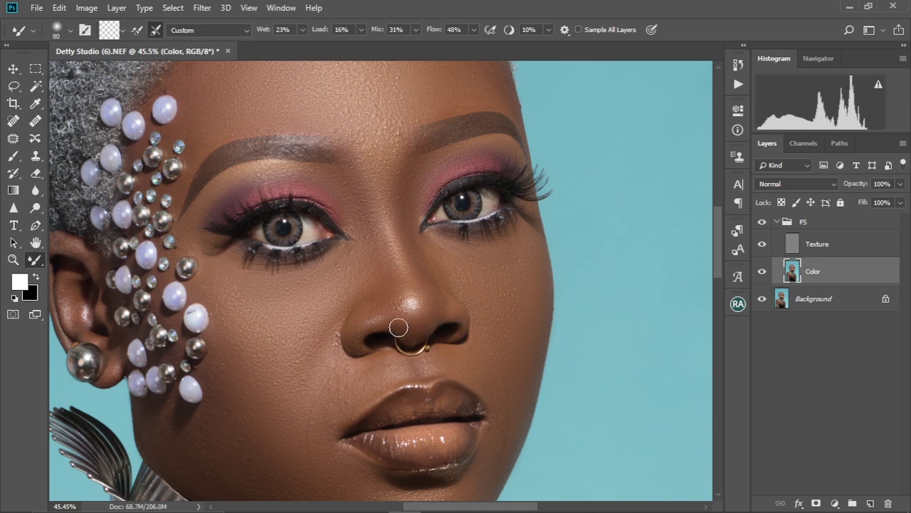
{"action": "scroll", "coordinate": [415, 287], "scroll_direction": "down", "scroll_amount": 10}
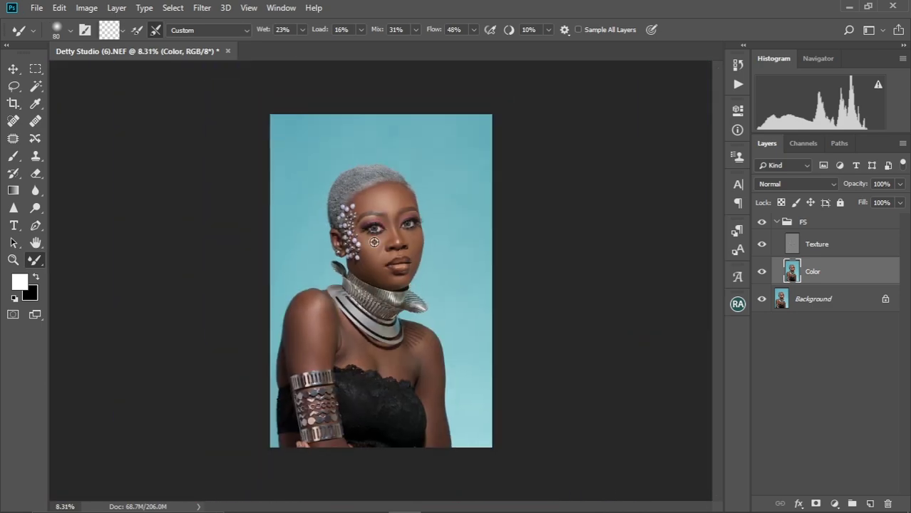
{"action": "scroll", "coordinate": [374, 242], "scroll_direction": "up", "scroll_amount": 5}
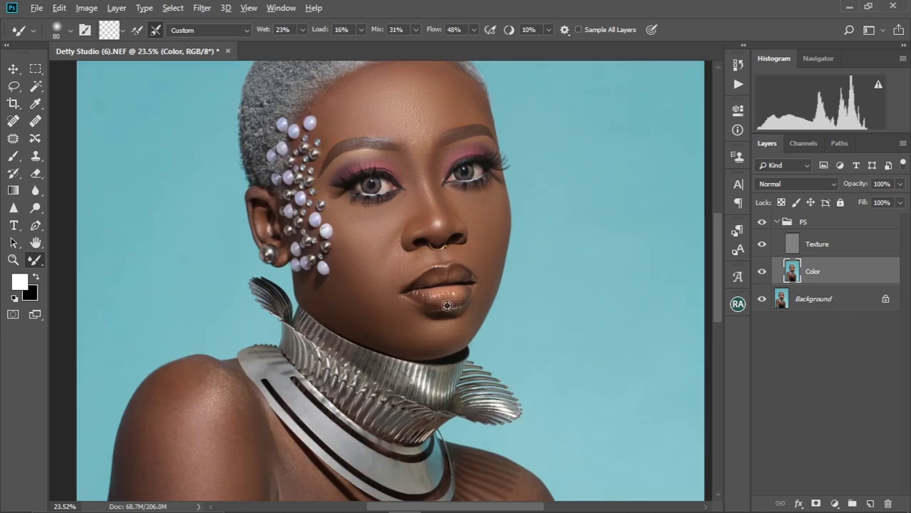
{"action": "scroll", "coordinate": [447, 305], "scroll_direction": "down", "scroll_amount": 2}
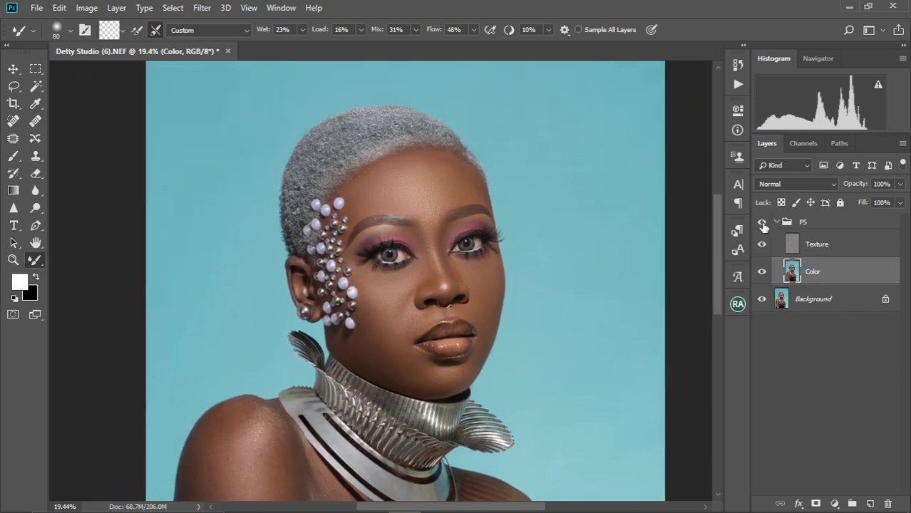
{"action": "left_click", "coordinate": [762, 223]}
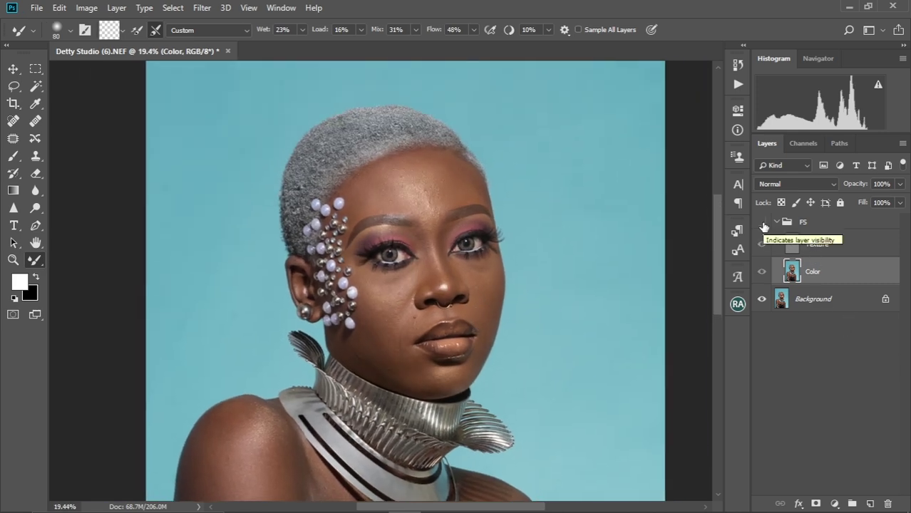
{"action": "left_click", "coordinate": [763, 224]}
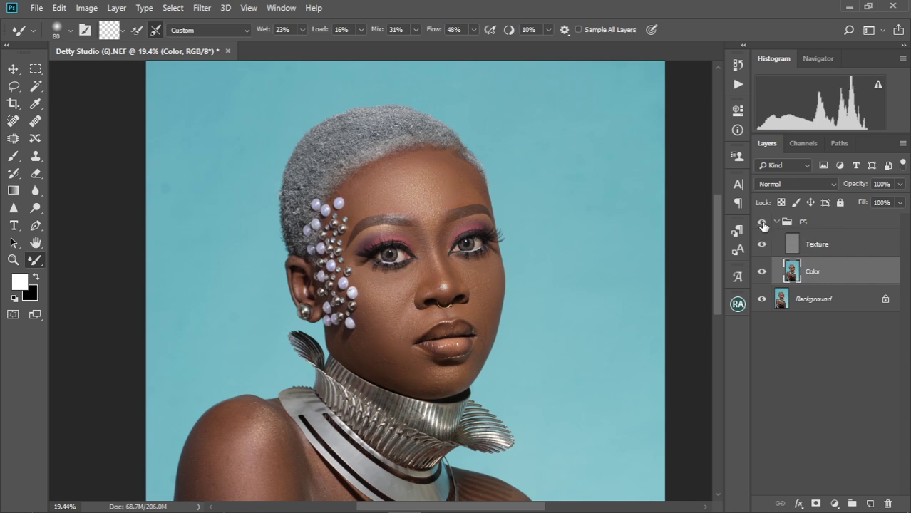
{"action": "left_click", "coordinate": [763, 224]}
{"action": "left_click", "coordinate": [762, 224]}
{"action": "scroll", "coordinate": [391, 254], "scroll_direction": "up", "scroll_amount": 3}
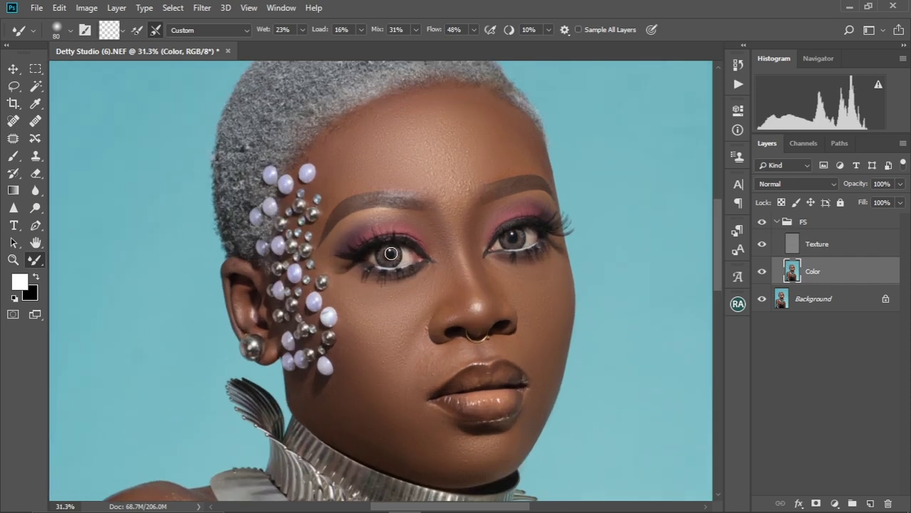
{"action": "scroll", "coordinate": [390, 254], "scroll_direction": "up", "scroll_amount": 2}
{"action": "scroll", "coordinate": [482, 295], "scroll_direction": "down", "scroll_amount": 3}
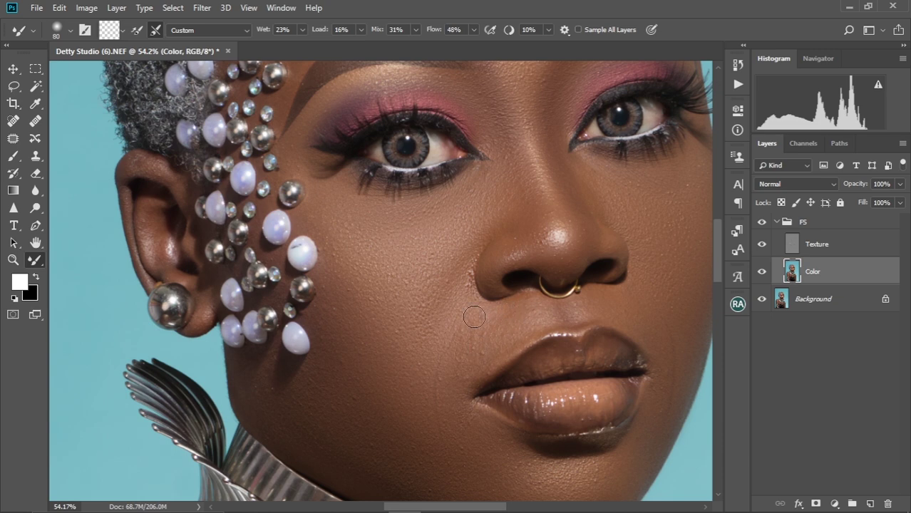
{"action": "key", "text": "bracketright"}
{"action": "key", "text": "bracketright"}
{"action": "key", "text": "bracketright"}
{"action": "left_click_drag", "start_coordinate": [481, 334], "coordinate": [470, 236]}
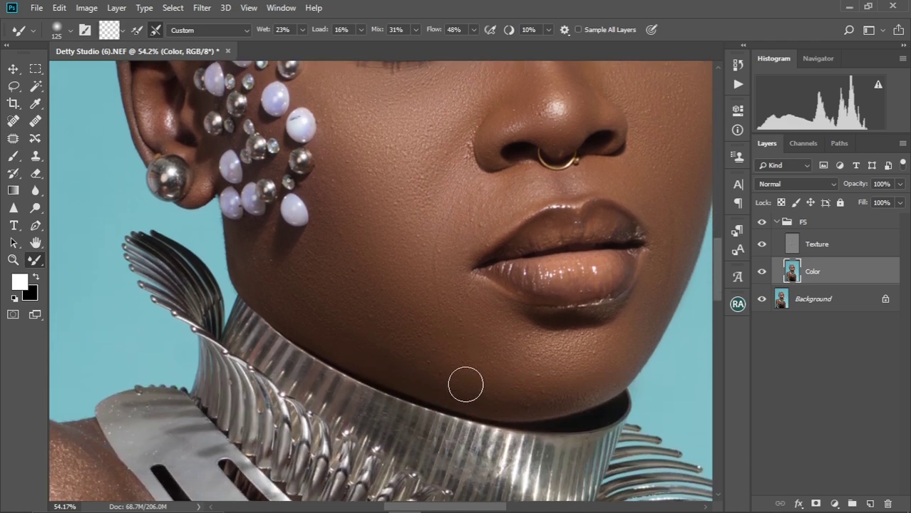
{"action": "left_click_drag", "start_coordinate": [378, 297], "coordinate": [467, 505]}
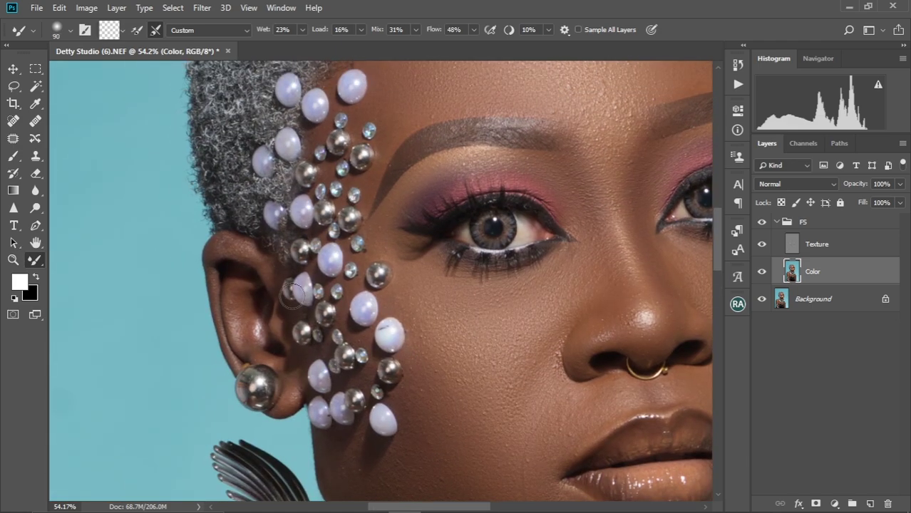
{"action": "key", "text": "bracketleft"}
{"action": "key", "text": "bracketleft"}
{"action": "key", "text": "bracketleft"}
{"action": "key", "text": "bracketleft"}
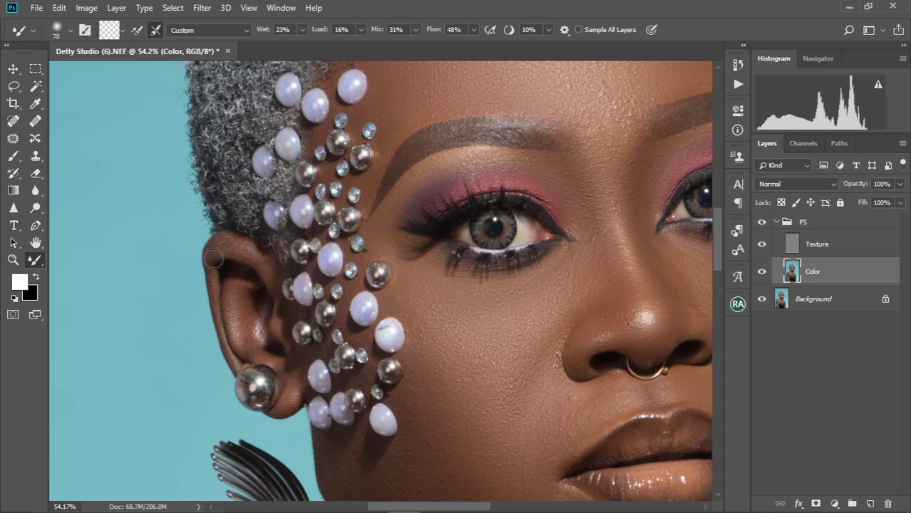
{"action": "key", "text": "ctrl+0"}
- Frame the neck, shoulders and arm, and enlarge the Mixer Brush to about 250–400 px
{"action": "scroll", "coordinate": [325, 355], "scroll_direction": "up", "scroll_amount": 5}
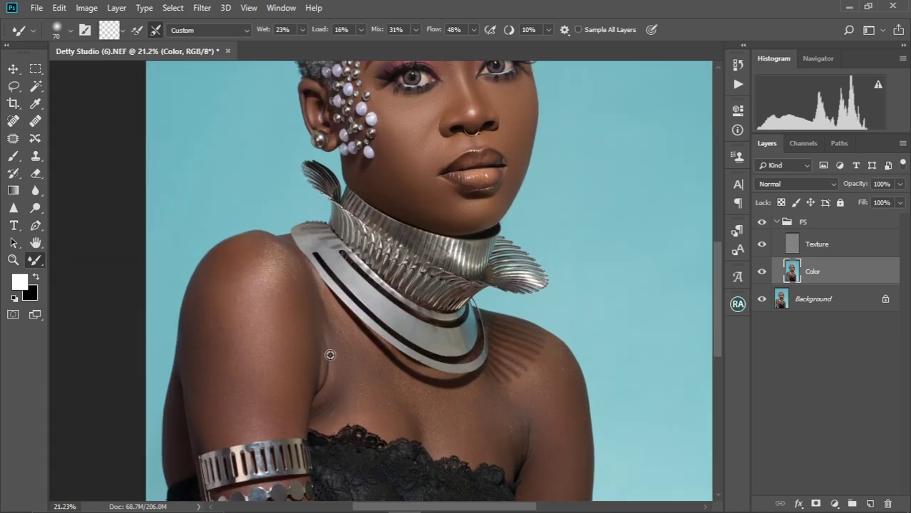
{"action": "mouse_move", "coordinate": [329, 352]}
{"action": "left_mouse_down"}
{"action": "mouse_move", "coordinate": [403, 375]}
{"action": "mouse_move", "coordinate": [409, 432]}
{"action": "mouse_move", "coordinate": [426, 437]}
{"action": "left_mouse_up"}
{"action": "scroll", "coordinate": [325, 404], "scroll_direction": "down", "scroll_amount": 2}
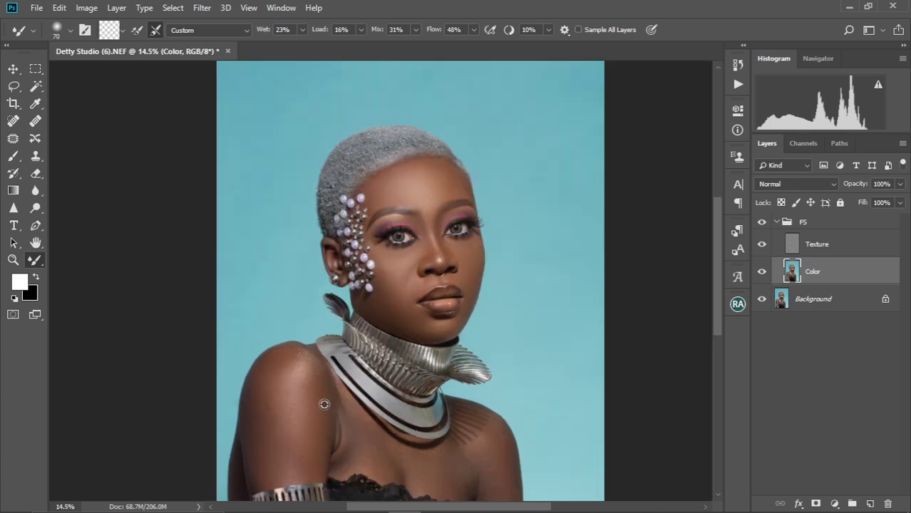
{"action": "left_click_drag", "start_coordinate": [323, 449], "coordinate": [345, 355]}
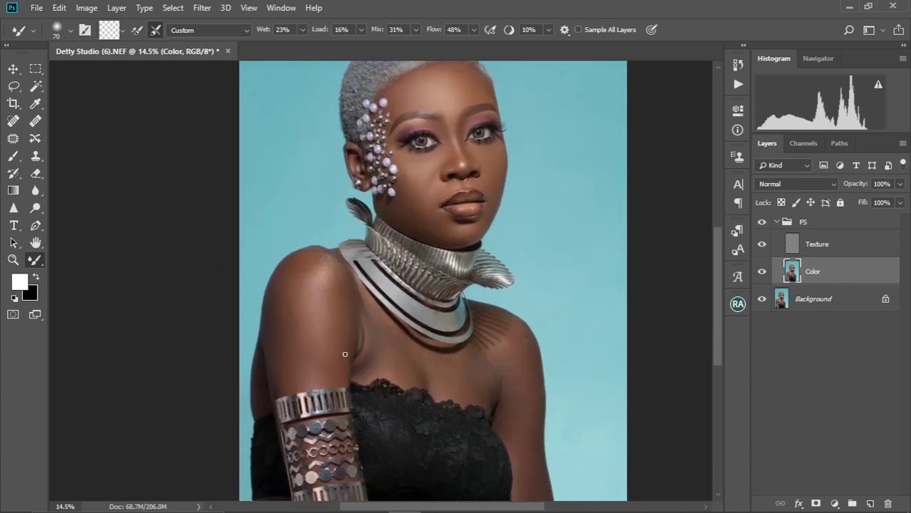
{"action": "key", "text": "bracketright"}
{"action": "key", "text": "bracketright"}
{"action": "key", "text": "bracketright"}
{"action": "key", "text": "bracketright"}
{"action": "scroll", "coordinate": [325, 270], "scroll_direction": "up", "scroll_amount": 5}
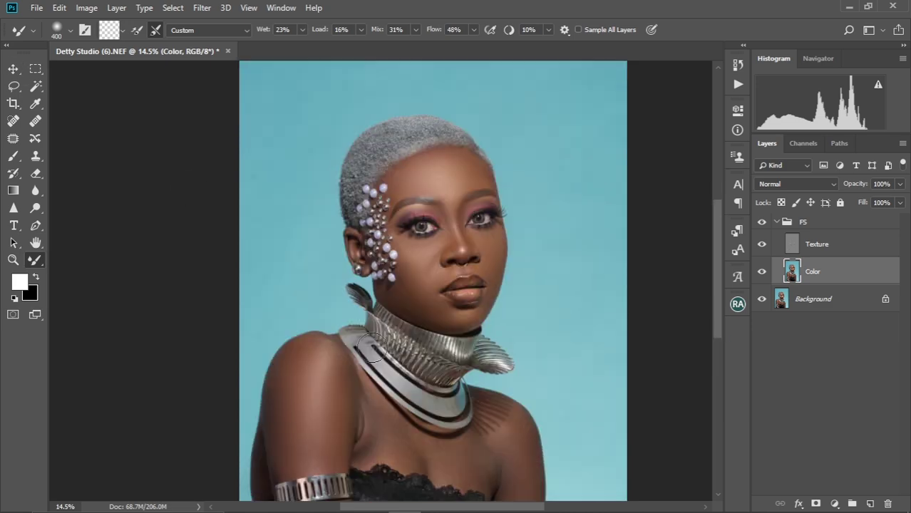
{"action": "key", "text": "bracketleft"}
{"action": "key", "text": "bracketleft"}
{"action": "key", "text": "bracketleft"}
{"action": "key", "text": "bracketright"}
{"action": "key", "text": "bracketright"}
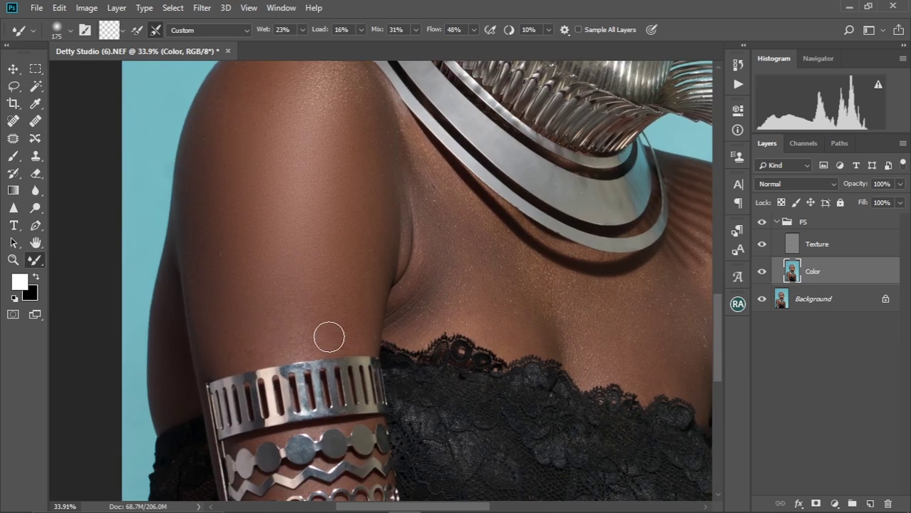
{"action": "scroll", "coordinate": [296, 189], "scroll_direction": "up", "scroll_amount": 3}
{"action": "key", "text": "bracketright"}
{"action": "key", "text": "bracketright"}
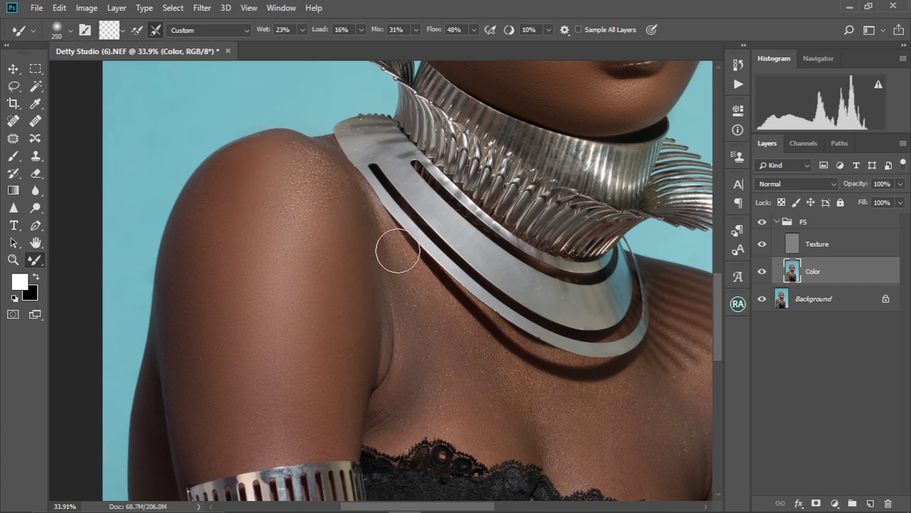
- Smooth the shoulders, collarbone area, upper chest and upper arm with broad Mixer Brush strokes
{"action": "left_click_drag", "start_coordinate": [412, 312], "coordinate": [326, 215]}
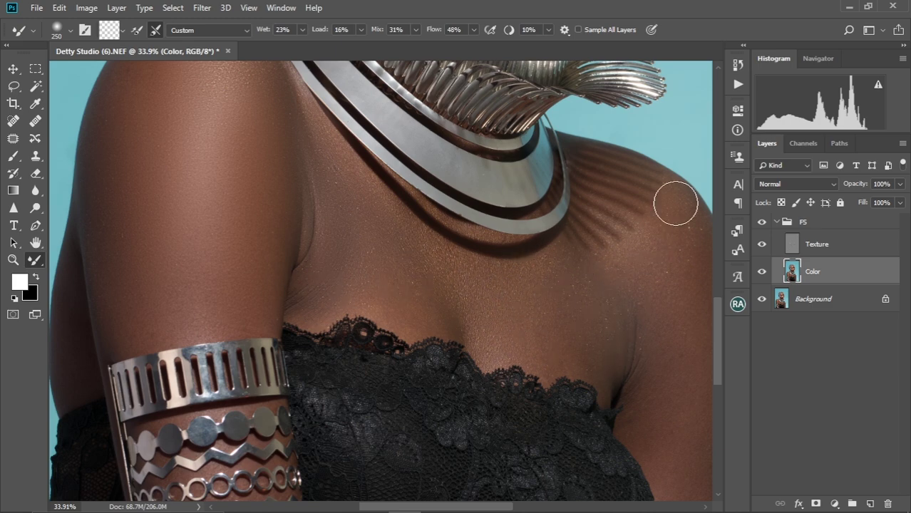
{"action": "left_click_drag", "start_coordinate": [675, 198], "coordinate": [543, 172]}
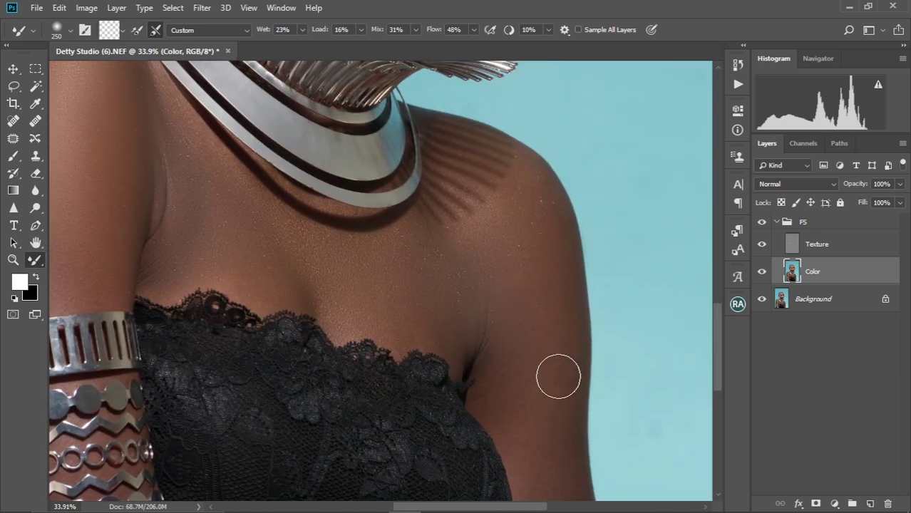
{"action": "left_click_drag", "start_coordinate": [543, 472], "coordinate": [507, 307]}
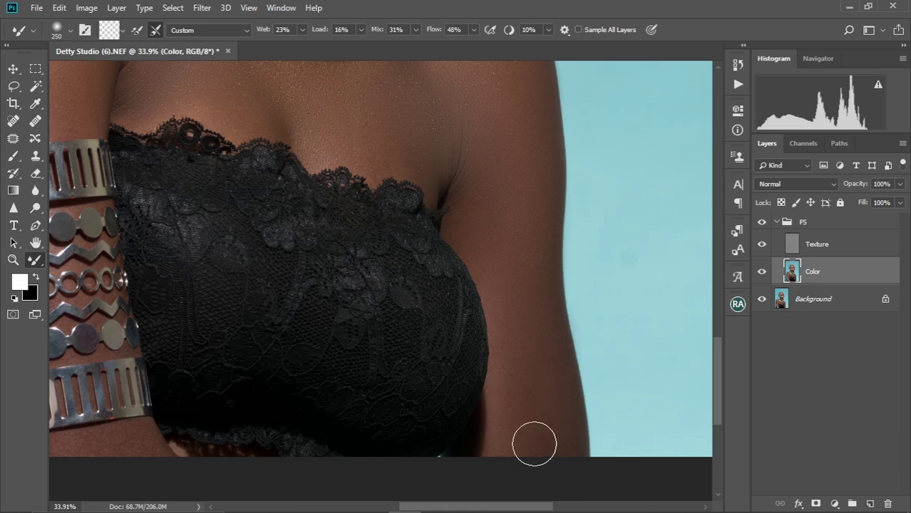
{"action": "scroll", "coordinate": [502, 424], "scroll_direction": "down", "scroll_amount": 4}
{"action": "scroll", "coordinate": [378, 385], "scroll_direction": "up", "scroll_amount": 3}
{"action": "key", "text": "bracketleft"}
{"action": "key", "text": "bracketleft"}
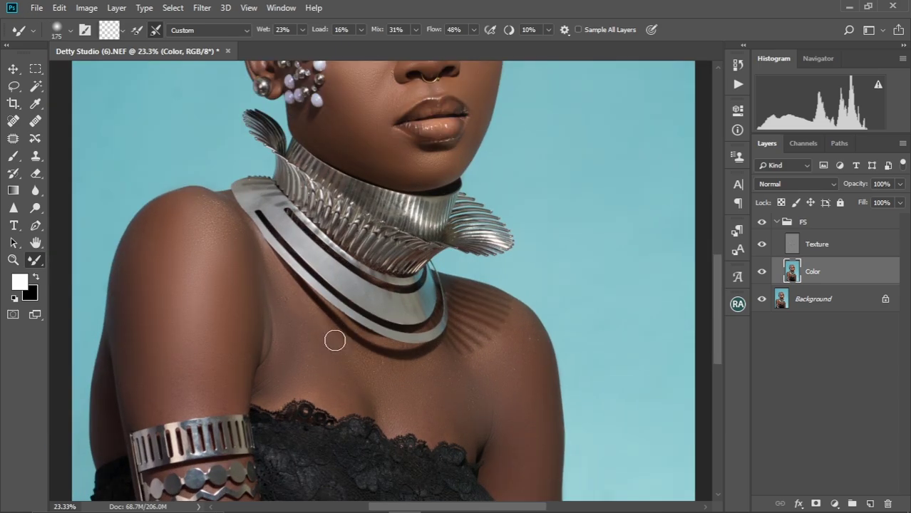
{"action": "scroll", "coordinate": [349, 401], "scroll_direction": "down", "scroll_amount": 3}
{"action": "scroll", "coordinate": [196, 368], "scroll_direction": "down", "scroll_amount": 2}
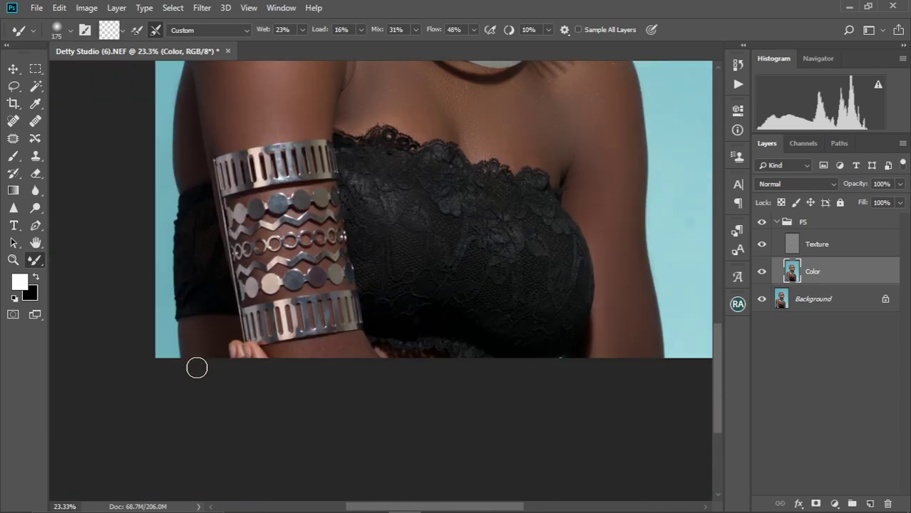
- Toggle the FS group's visibility to compare the retouching, leaving it switched on
{"action": "scroll", "coordinate": [298, 352], "scroll_direction": "up", "scroll_amount": 5}
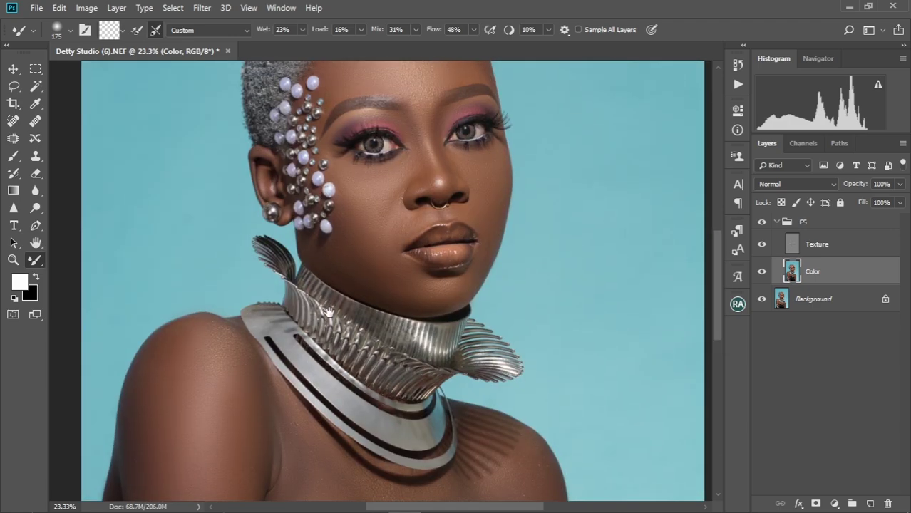
{"action": "scroll", "coordinate": [328, 312], "scroll_direction": "up", "scroll_amount": 3}
{"action": "scroll", "coordinate": [319, 312], "scroll_direction": "down", "scroll_amount": 5}
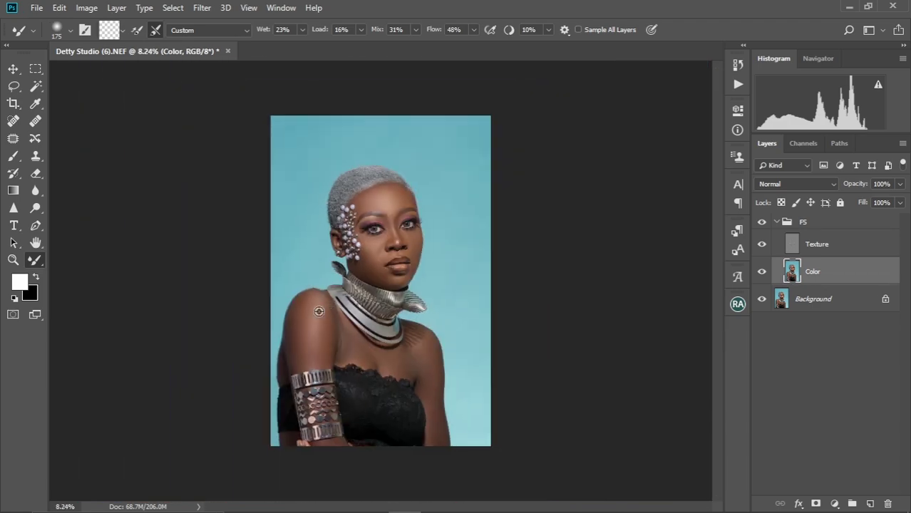
{"action": "scroll", "coordinate": [343, 306], "scroll_direction": "up", "scroll_amount": 1}
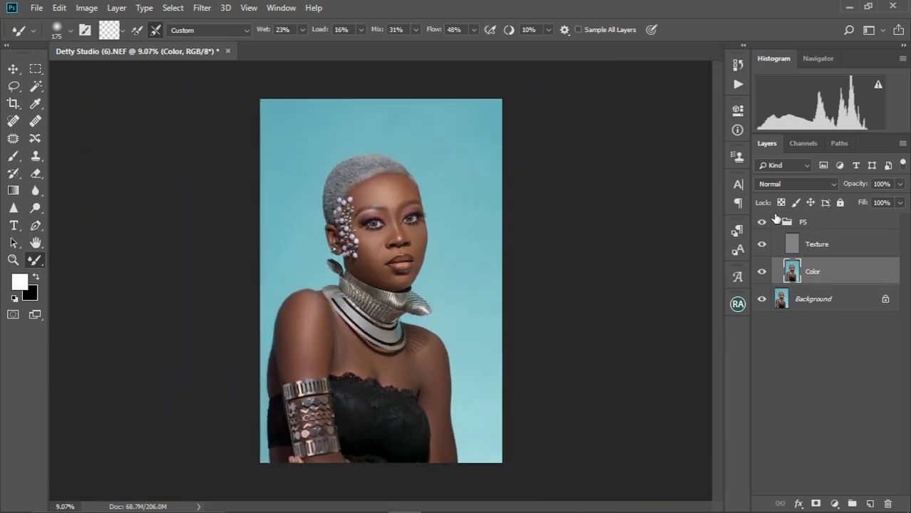
{"action": "left_click", "coordinate": [763, 224]}
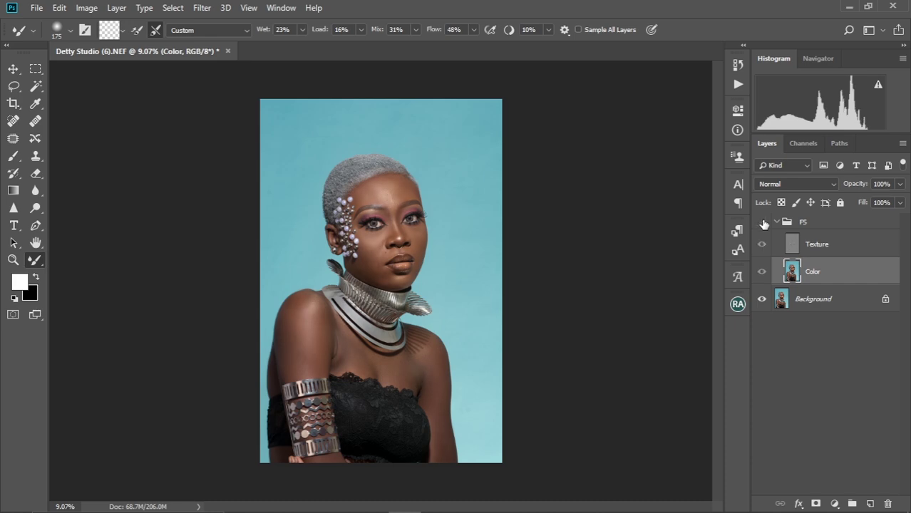
{"action": "left_click", "coordinate": [763, 223]}
{"action": "left_click", "coordinate": [763, 223]}
{"action": "left_click", "coordinate": [763, 224]}
- Soften the vertical forehead crease with a 300-pixel Mixer Brush
{"action": "scroll", "coordinate": [402, 227], "scroll_direction": "up", "scroll_amount": 4}
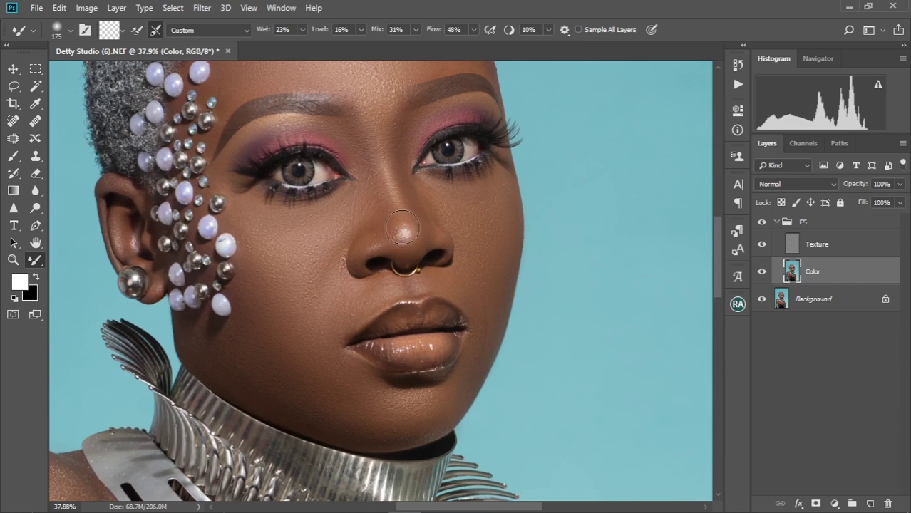
{"action": "scroll", "coordinate": [403, 226], "scroll_direction": "down", "scroll_amount": 1}
{"action": "left_click_drag", "start_coordinate": [404, 222], "coordinate": [447, 315]}
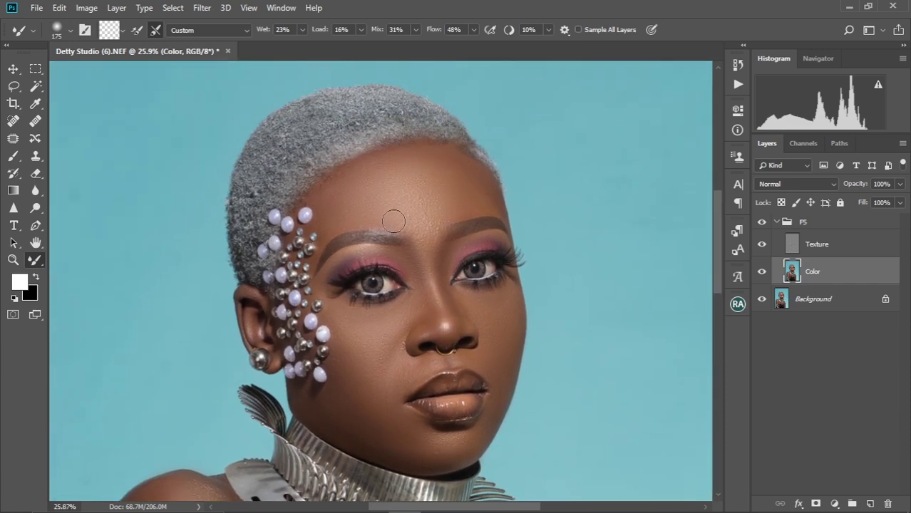
{"action": "key", "text": "bracketright"}
{"action": "key", "text": "bracketright"}
{"action": "key", "text": "bracketright"}
{"action": "mouse_move", "coordinate": [429, 164]}
{"action": "left_mouse_down"}
{"action": "mouse_move", "coordinate": [418, 204]}
{"action": "mouse_move", "coordinate": [436, 174]}
{"action": "mouse_move", "coordinate": [425, 217]}
{"action": "mouse_move", "coordinate": [390, 203]}
{"action": "left_mouse_up"}
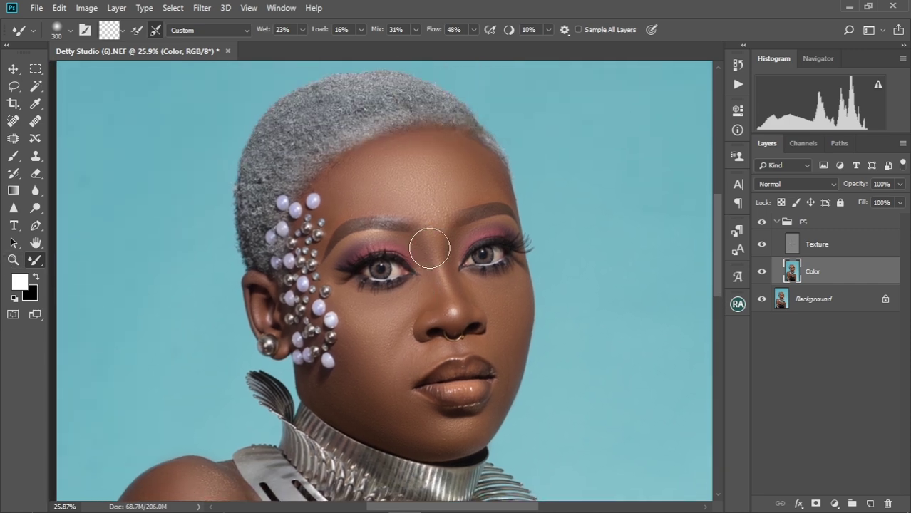
{"action": "scroll", "coordinate": [430, 248], "scroll_direction": "up", "scroll_amount": 5}
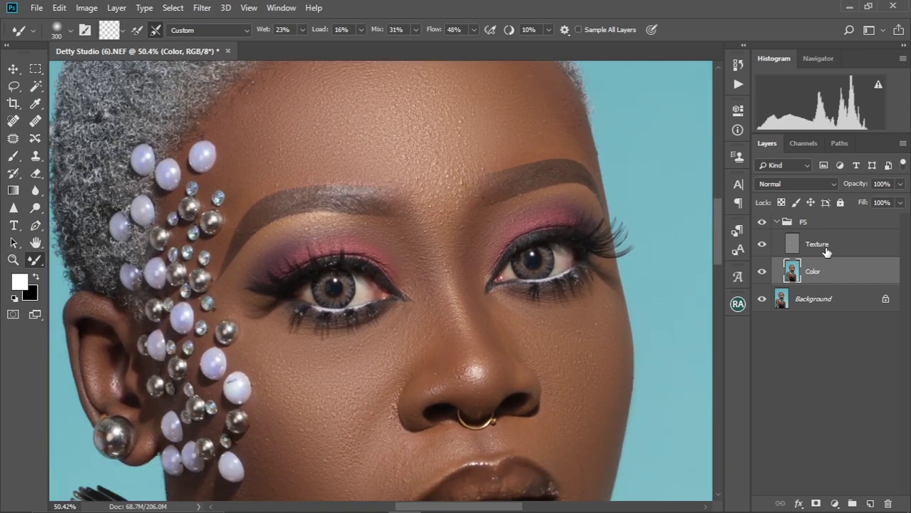
- Make the Texture layer active and switch to the Spot Healing Brush
{"action": "left_click", "coordinate": [825, 249]}
{"action": "left_click", "coordinate": [12, 124]}
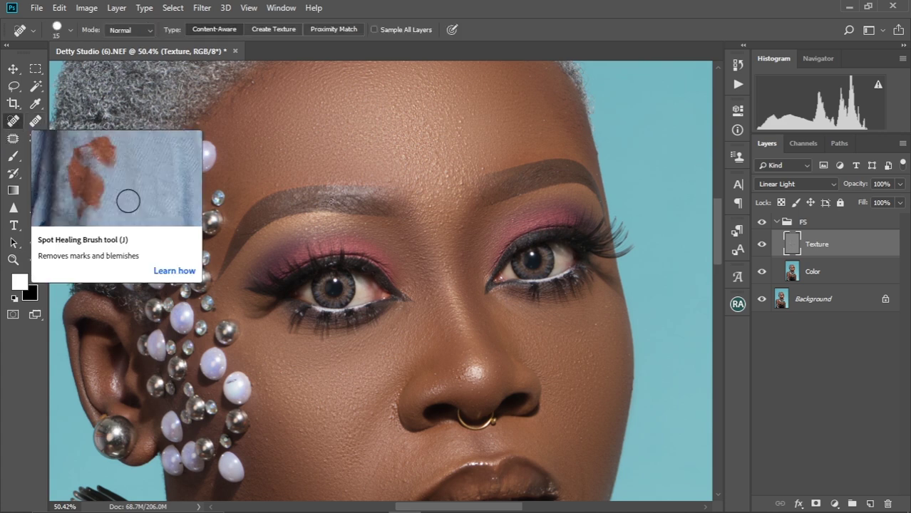
{"action": "scroll", "coordinate": [346, 279], "scroll_direction": "up", "scroll_amount": 3}
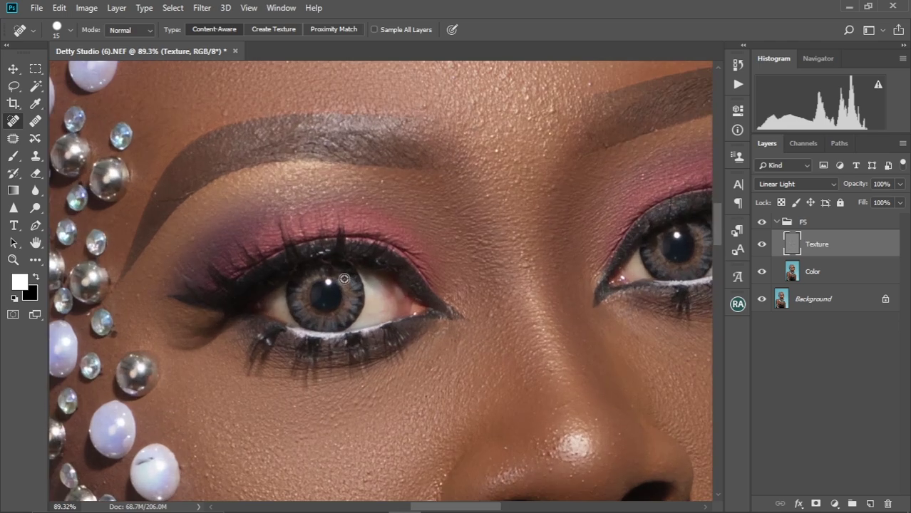
{"action": "left_click_drag", "start_coordinate": [417, 161], "coordinate": [377, 189]}
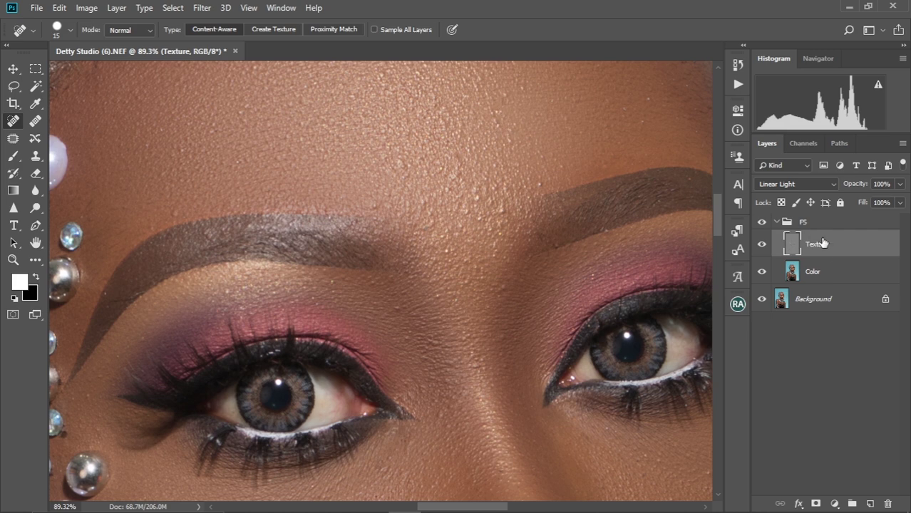
- Zoom in around the brows, nose and forehead to work on small blemishes with a 15-pixel brush
{"action": "scroll", "coordinate": [392, 177], "scroll_direction": "down", "scroll_amount": 10}
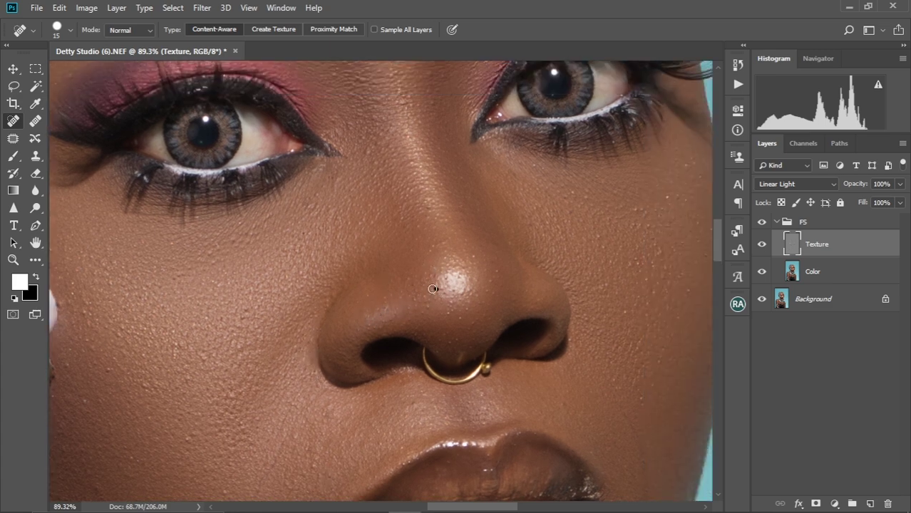
{"action": "scroll", "coordinate": [443, 269], "scroll_direction": "up", "scroll_amount": 3}
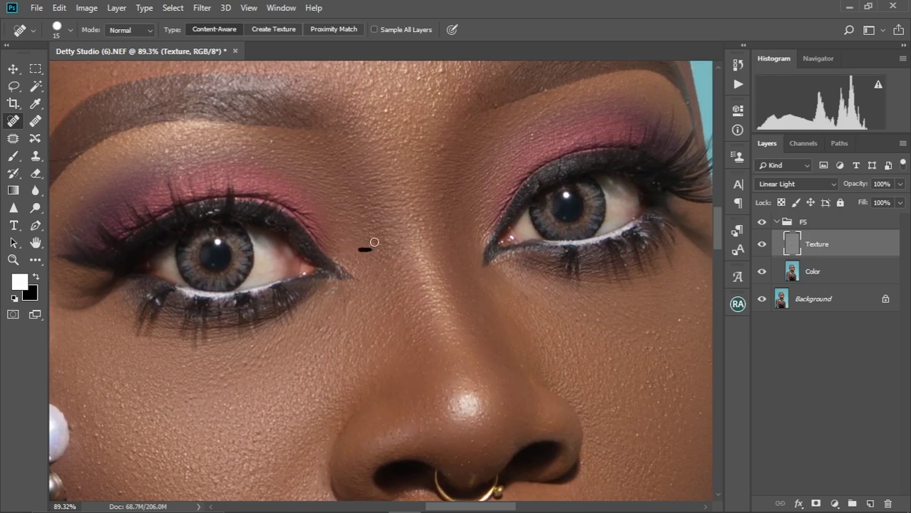
{"action": "scroll", "coordinate": [413, 169], "scroll_direction": "down", "scroll_amount": 4}
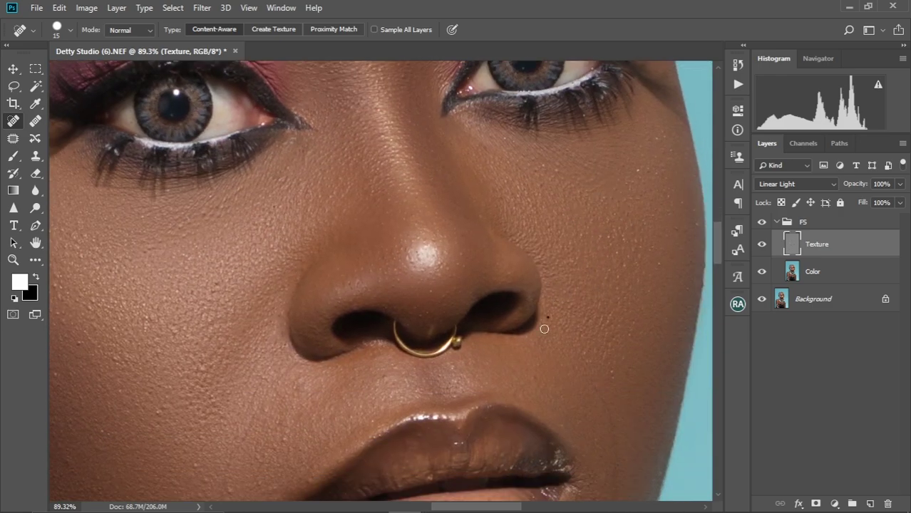
{"action": "scroll", "coordinate": [570, 285], "scroll_direction": "up", "scroll_amount": 2}
{"action": "scroll", "coordinate": [549, 265], "scroll_direction": "up", "scroll_amount": 5}
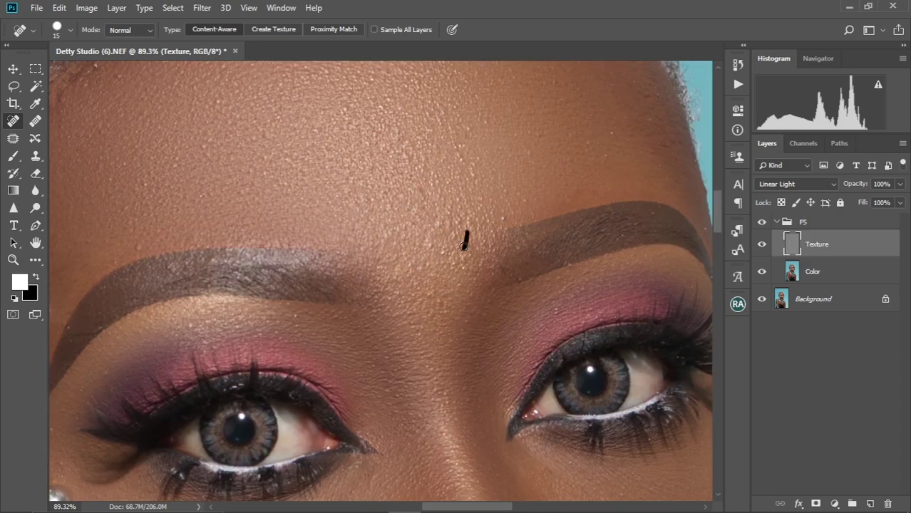
{"action": "scroll", "coordinate": [433, 221], "scroll_direction": "up", "scroll_amount": 2}
{"action": "scroll", "coordinate": [313, 209], "scroll_direction": "left", "scroll_amount": 3}
{"action": "scroll", "coordinate": [312, 209], "scroll_direction": "down", "scroll_amount": 2}
{"action": "scroll", "coordinate": [313, 209], "scroll_direction": "right", "scroll_amount": 4}
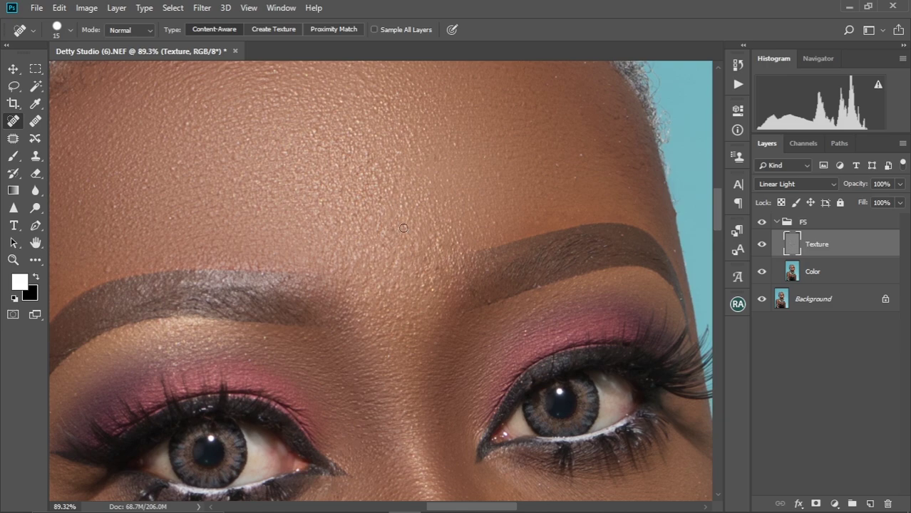
{"action": "scroll", "coordinate": [403, 228], "scroll_direction": "down", "scroll_amount": 5}
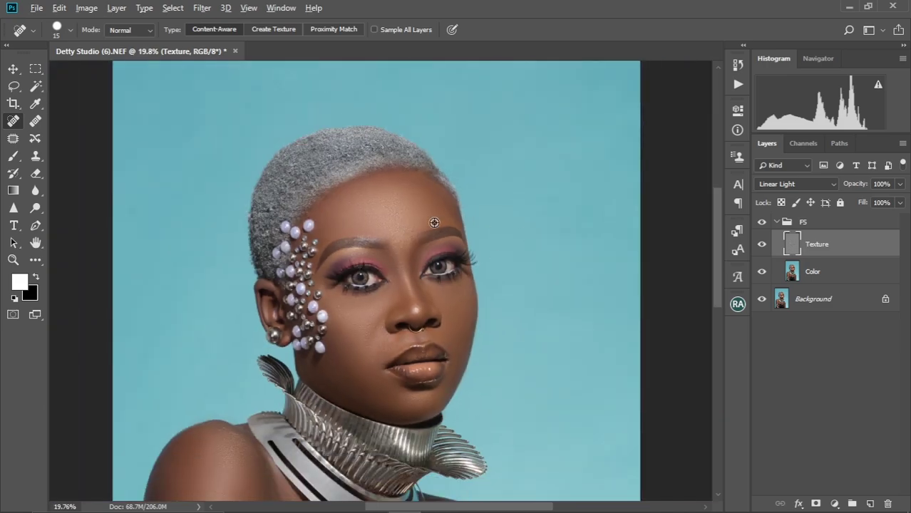
{"action": "scroll", "coordinate": [434, 223], "scroll_direction": "up", "scroll_amount": 2}
{"action": "left_click_drag", "start_coordinate": [391, 255], "coordinate": [443, 228]}
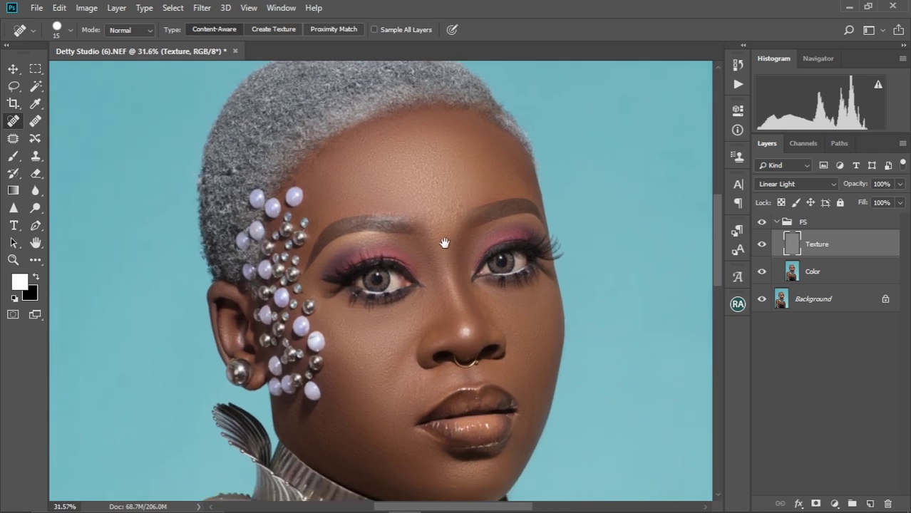
{"action": "left_click", "coordinate": [762, 223]}
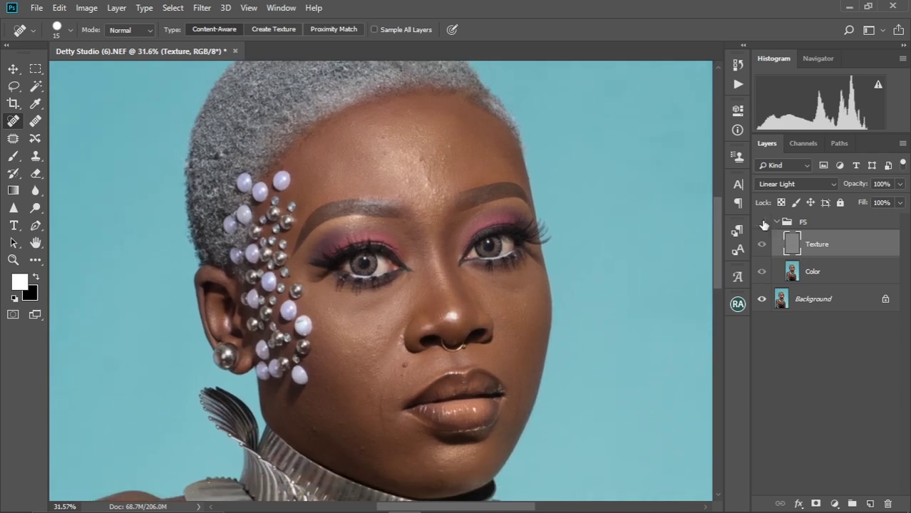
{"action": "left_click", "coordinate": [762, 222]}
{"action": "left_click", "coordinate": [762, 222]}
{"action": "left_click", "coordinate": [762, 222]}
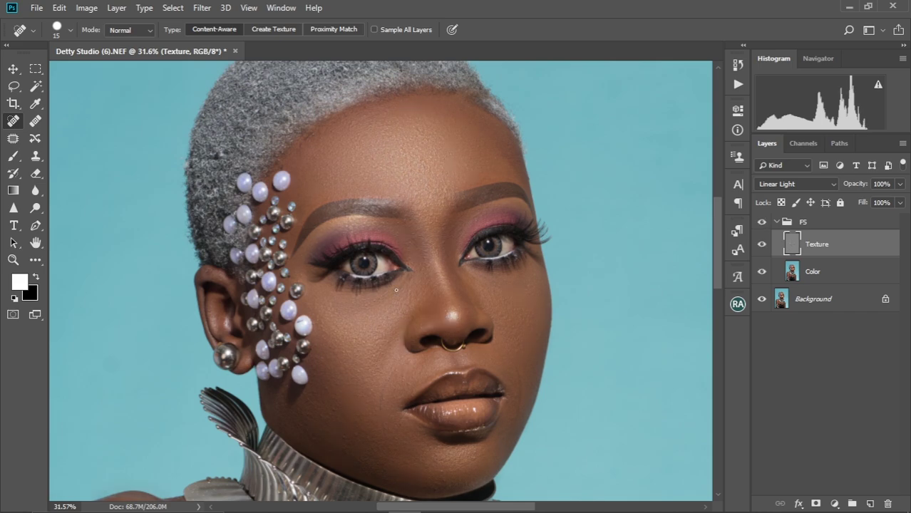
{"action": "scroll", "coordinate": [440, 274], "scroll_direction": "up", "scroll_amount": 3}
{"action": "scroll", "coordinate": [440, 274], "scroll_direction": "down", "scroll_amount": 4}
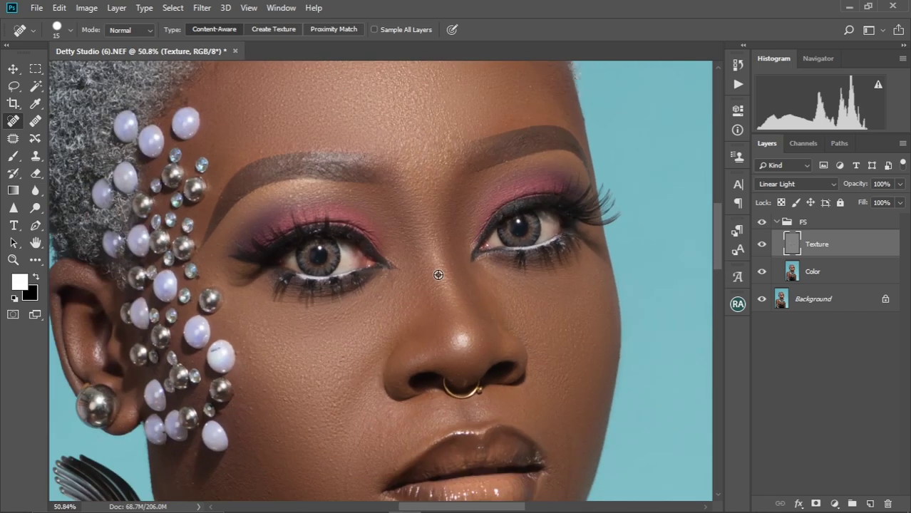
{"action": "scroll", "coordinate": [439, 274], "scroll_direction": "down", "scroll_amount": 5}
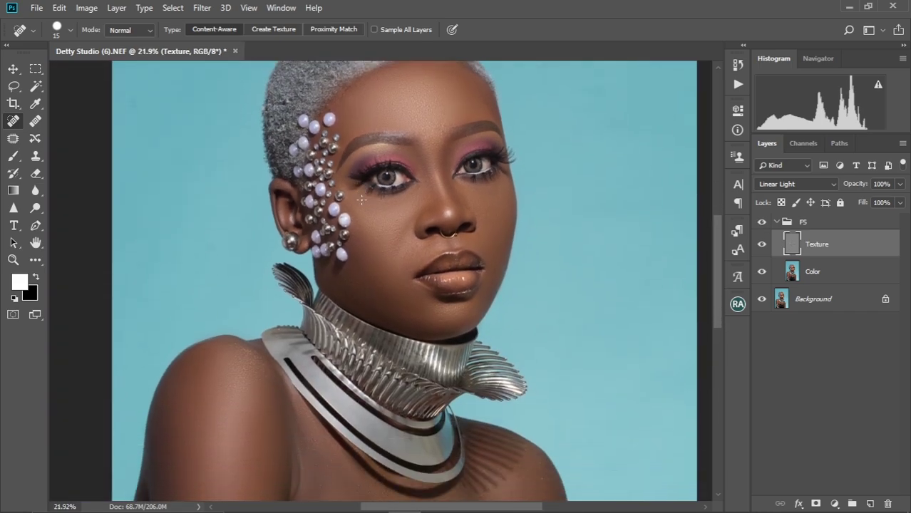
{"action": "scroll", "coordinate": [385, 222], "scroll_direction": "down", "scroll_amount": 2}
{"action": "scroll", "coordinate": [402, 271], "scroll_direction": "up", "scroll_amount": 4}
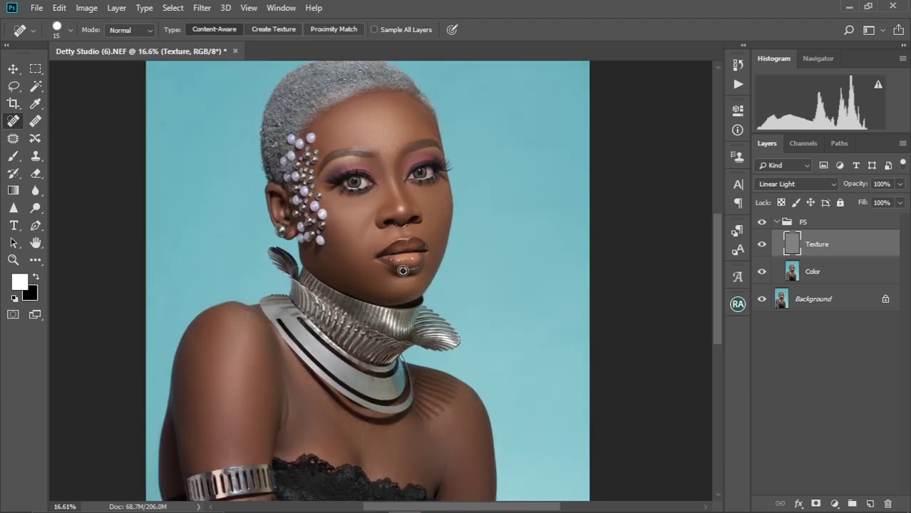
{"action": "scroll", "coordinate": [403, 271], "scroll_direction": "up", "scroll_amount": 4}
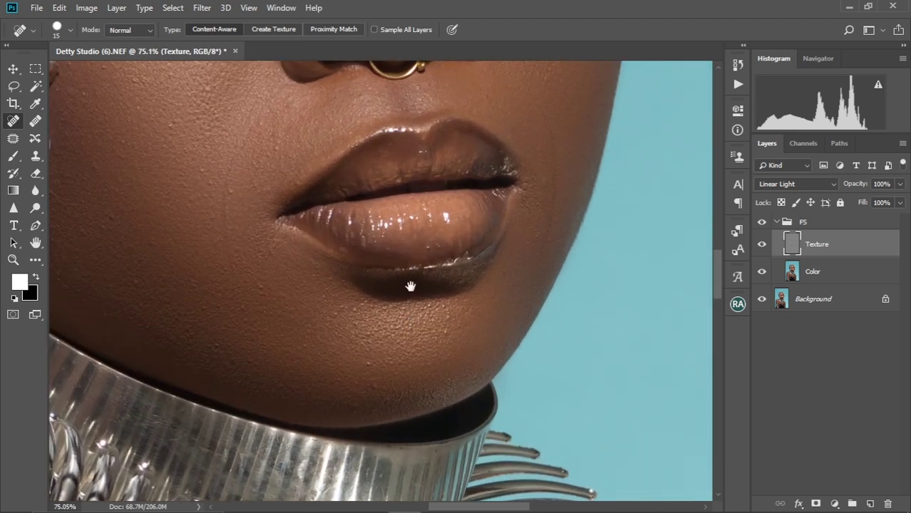
- Heal blemishes on the chin below the lips and on the cheeks beside the lips and near the jewels
{"action": "left_click_drag", "start_coordinate": [412, 283], "coordinate": [412, 241]}
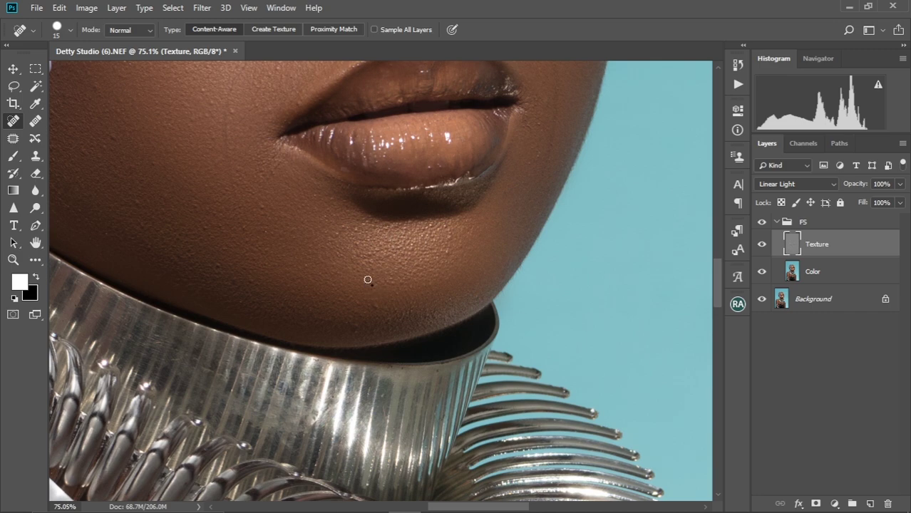
{"action": "scroll", "coordinate": [433, 310], "scroll_direction": "up", "scroll_amount": 2}
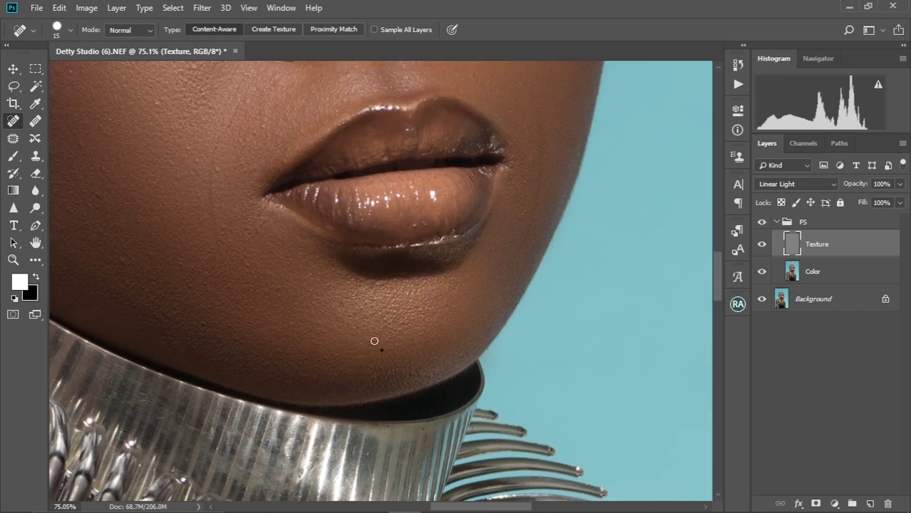
{"action": "scroll", "coordinate": [374, 341], "scroll_direction": "left", "scroll_amount": 3}
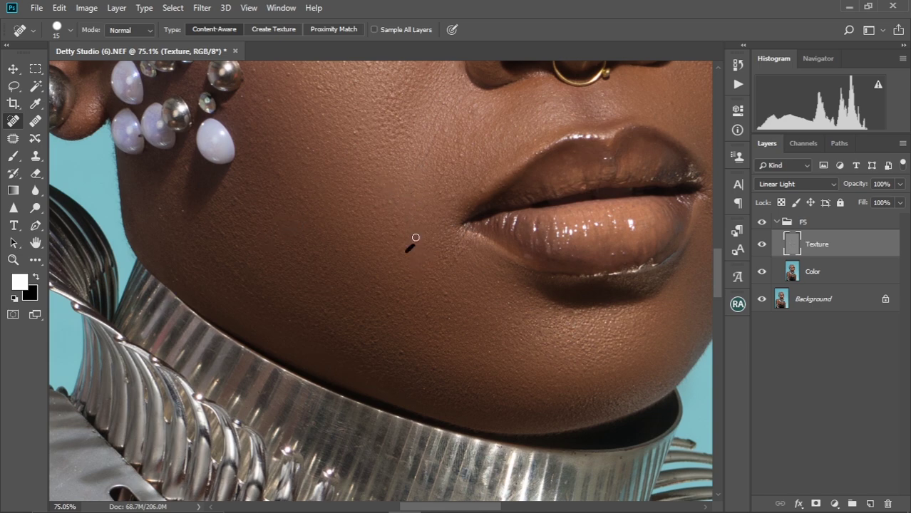
{"action": "left_click_drag", "start_coordinate": [415, 237], "coordinate": [417, 239]}
{"action": "left_click_drag", "start_coordinate": [451, 165], "coordinate": [452, 164]}
{"action": "scroll", "coordinate": [324, 176], "scroll_direction": "up", "scroll_amount": 5}
{"action": "left_click_drag", "start_coordinate": [247, 235], "coordinate": [259, 256]}
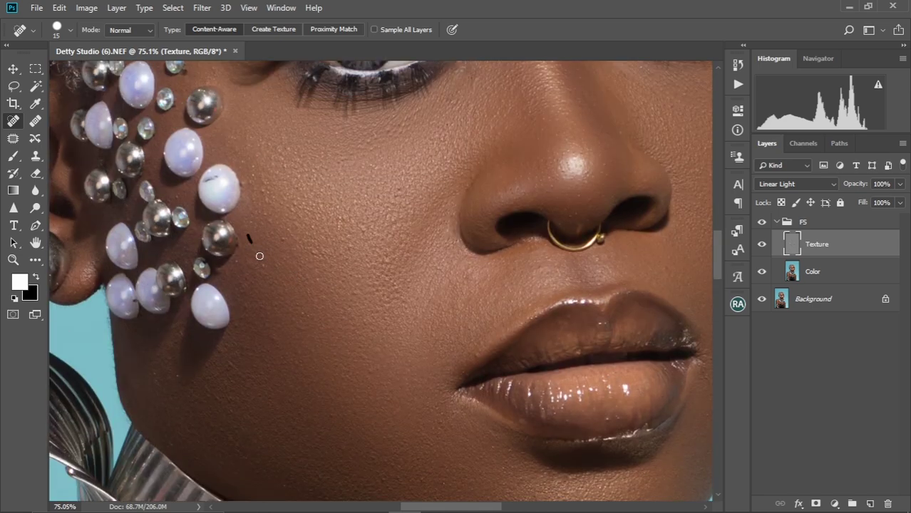
{"action": "left_click_drag", "start_coordinate": [174, 353], "coordinate": [175, 354]}
- Heal the remaining spots just below the left eye and on the upper forehead
{"action": "scroll", "coordinate": [441, 422], "scroll_direction": "up", "scroll_amount": 3}
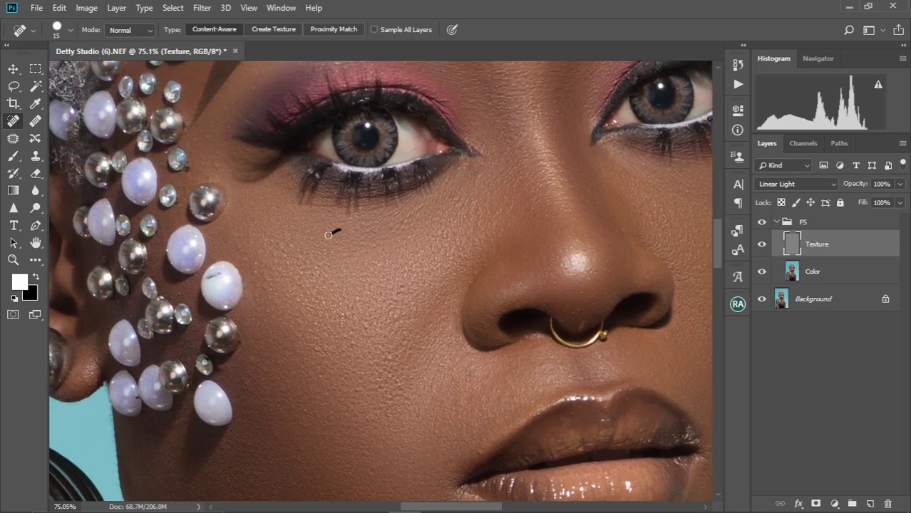
{"action": "left_click_drag", "start_coordinate": [447, 362], "coordinate": [439, 374]}
{"action": "scroll", "coordinate": [342, 305], "scroll_direction": "down", "scroll_amount": 3}
{"action": "scroll", "coordinate": [343, 305], "scroll_direction": "up", "scroll_amount": 3}
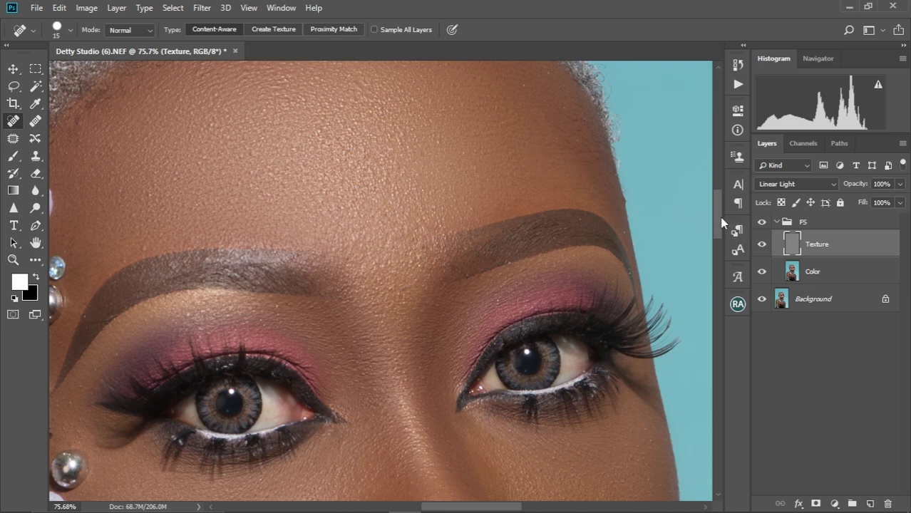
{"action": "mouse_move", "coordinate": [719, 217]}
{"action": "left_mouse_down"}
{"action": "mouse_move", "coordinate": [719, 196]}
{"action": "mouse_move", "coordinate": [720, 214]}
{"action": "left_mouse_up"}
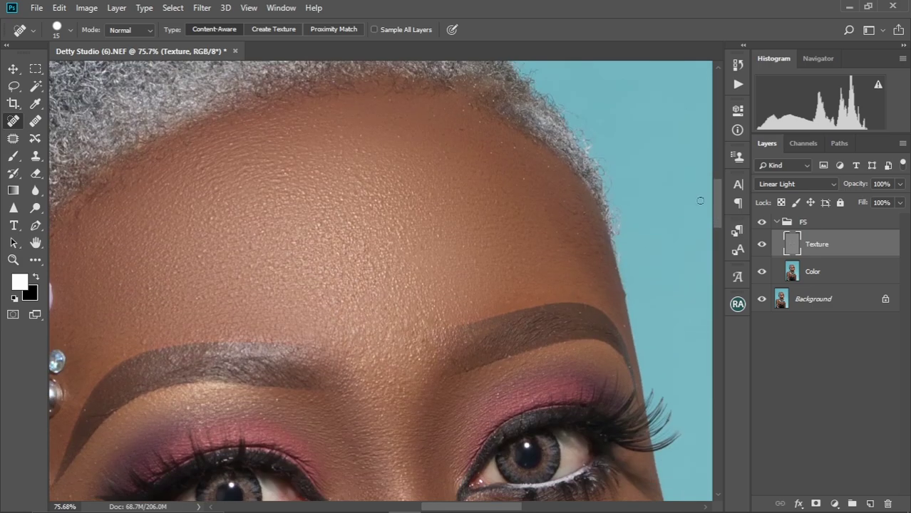
{"action": "left_click", "coordinate": [523, 176]}
{"action": "scroll", "coordinate": [505, 170], "scroll_direction": "down", "scroll_amount": 6}
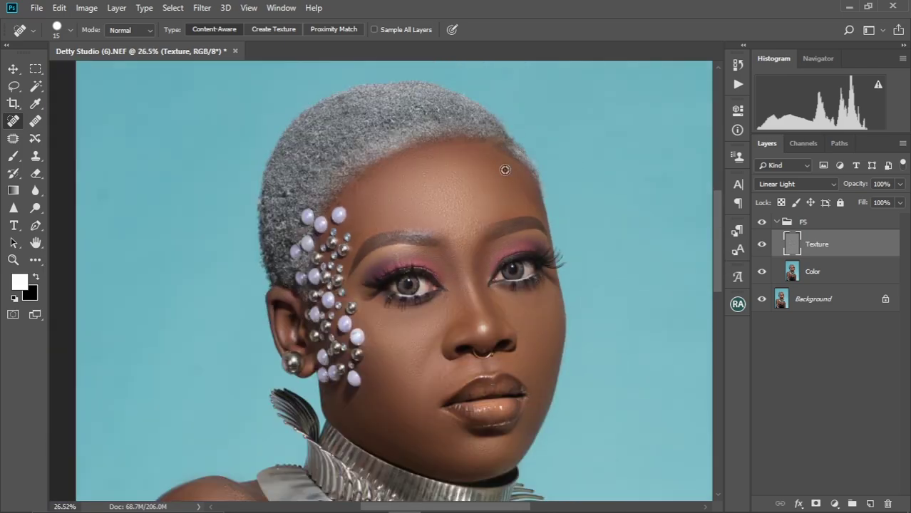
{"action": "scroll", "coordinate": [505, 170], "scroll_direction": "down", "scroll_amount": 1}
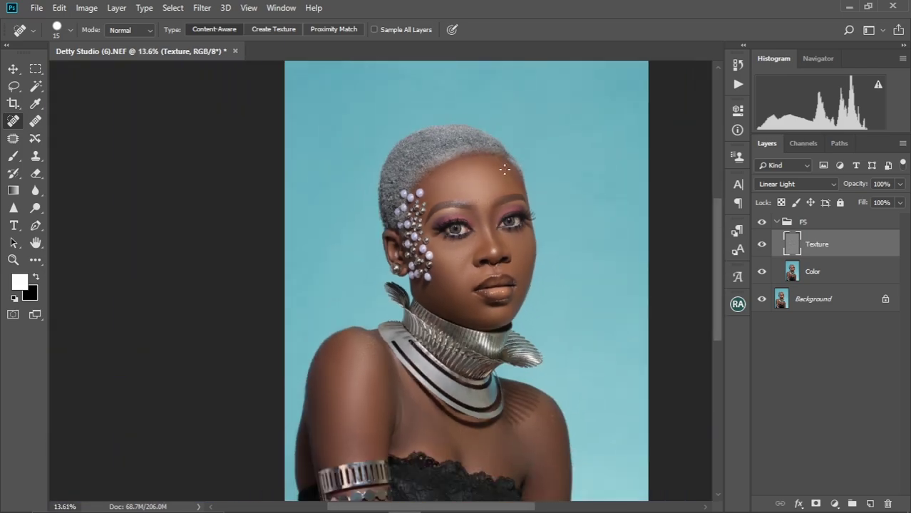
{"action": "scroll", "coordinate": [504, 169], "scroll_direction": "down", "scroll_amount": 1}
{"action": "scroll", "coordinate": [504, 169], "scroll_direction": "down", "scroll_amount": 1}
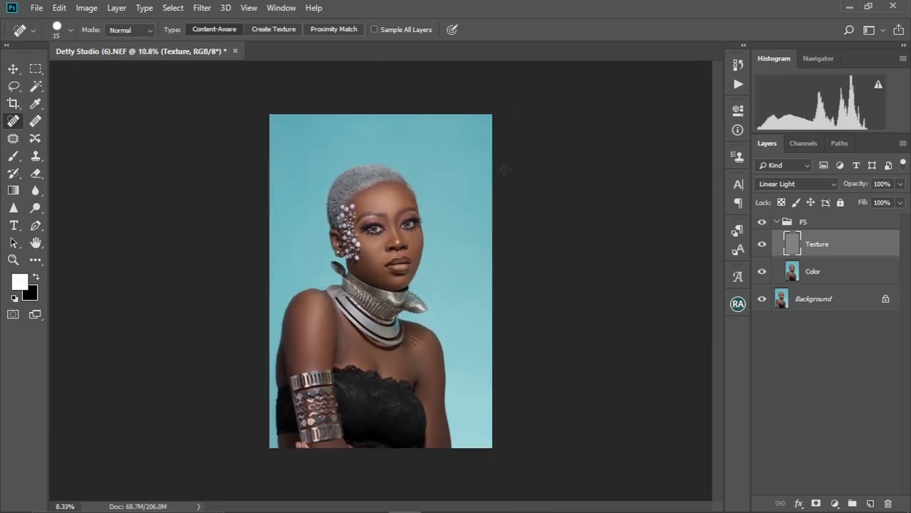
{"action": "scroll", "coordinate": [504, 170], "scroll_direction": "up", "scroll_amount": 1}
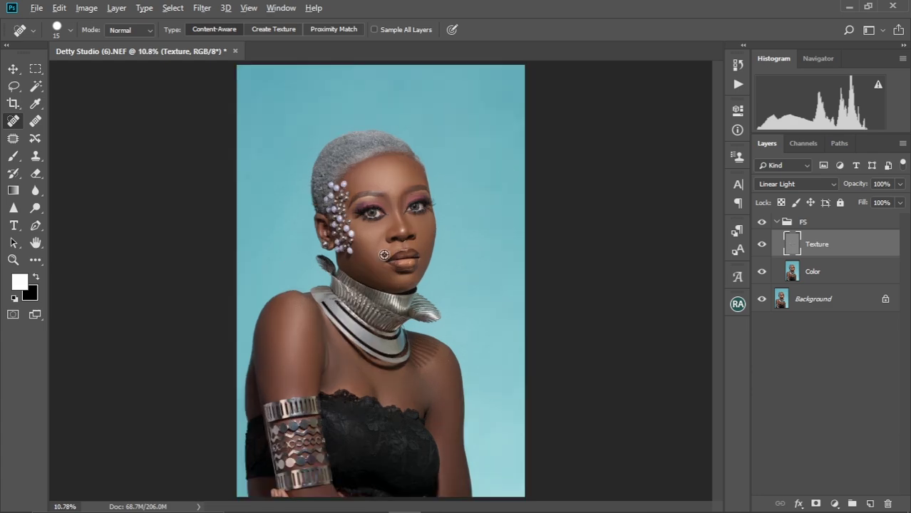
{"action": "scroll", "coordinate": [384, 255], "scroll_direction": "up", "scroll_amount": 5}
{"action": "scroll", "coordinate": [439, 271], "scroll_direction": "up", "scroll_amount": 2}
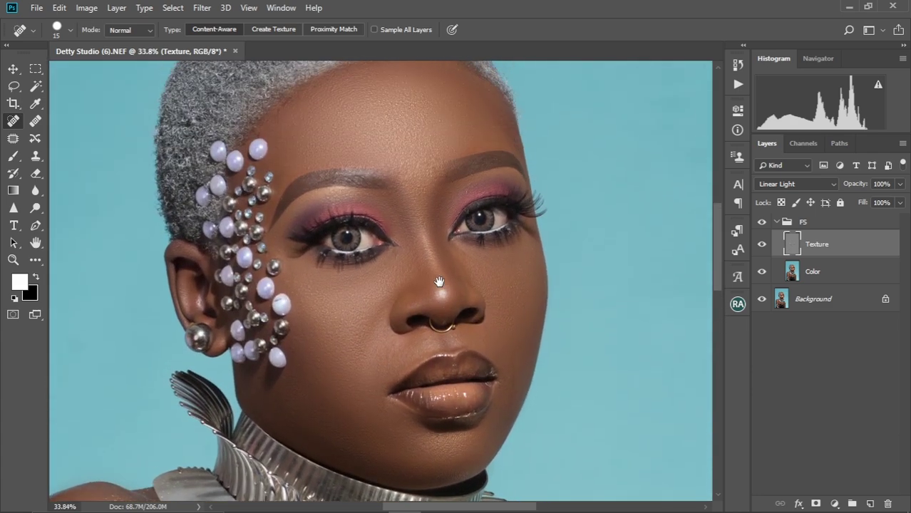